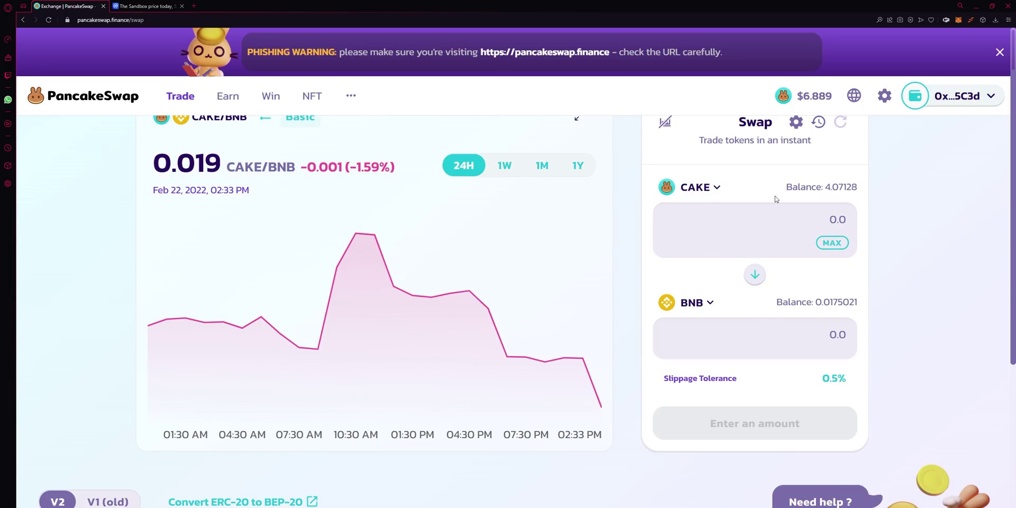
Fill in the entire CAKE balance as the amount to swap for BNB
double_click(840, 187)
click(842, 242)
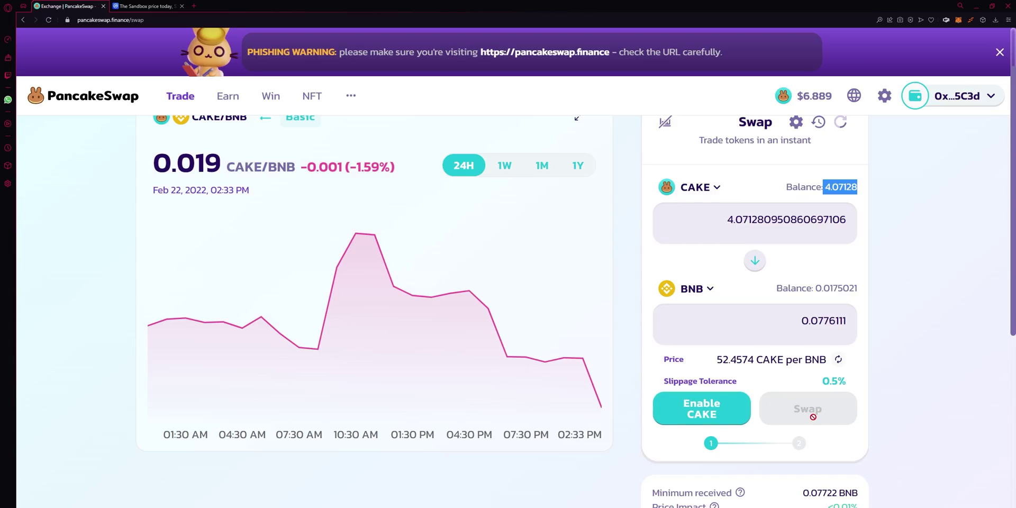
click(904, 362)
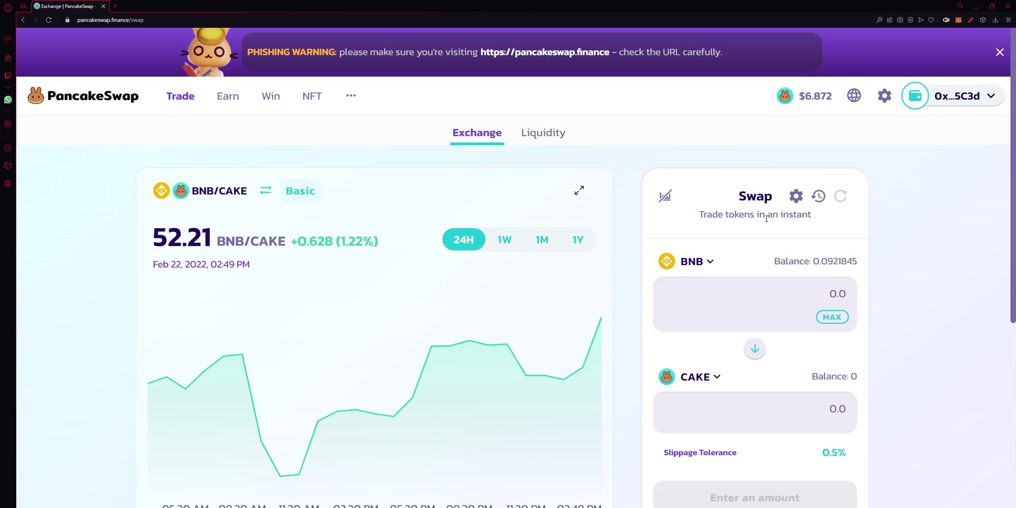
In the swap settings, try a custom 0.5% slippage tolerance and the 1.0% preset, ending on the 0.5% preset
click(796, 196)
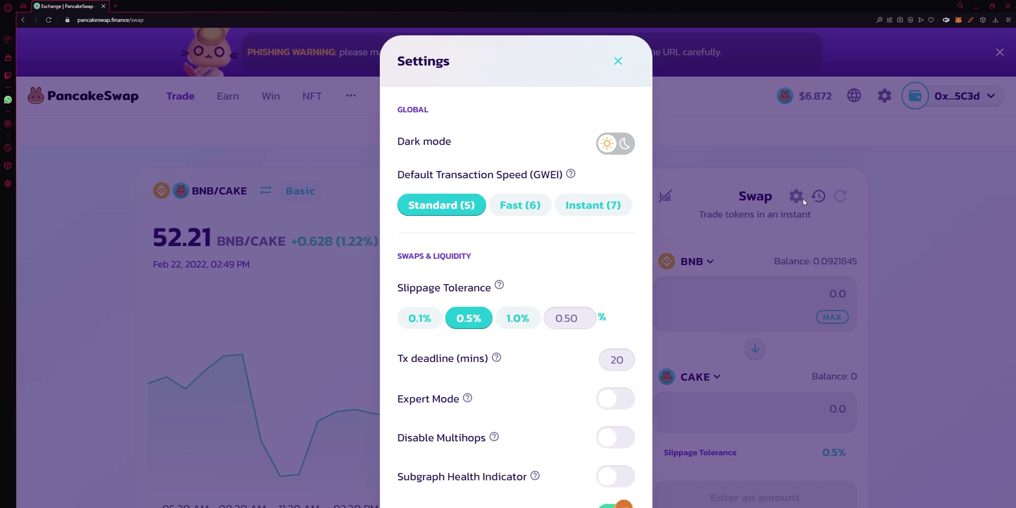
click(618, 61)
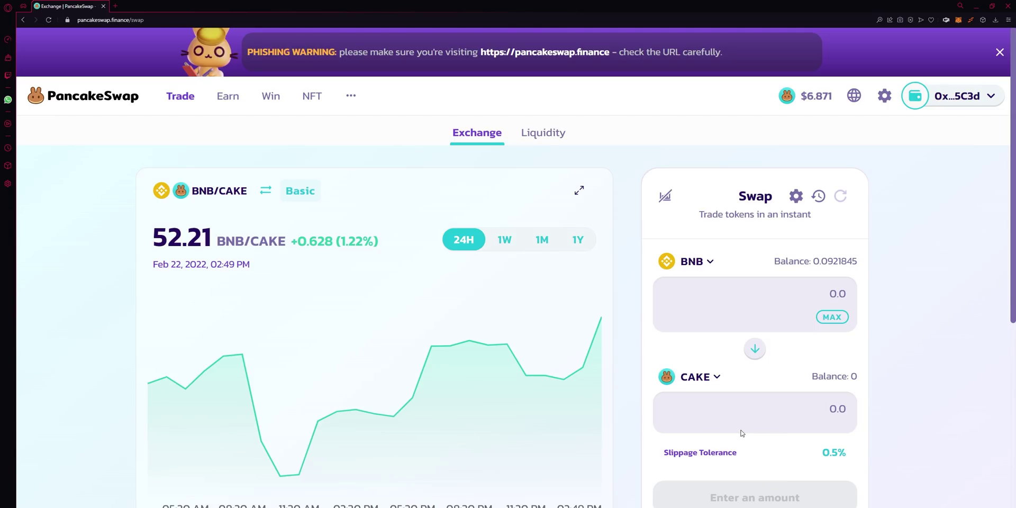
click(796, 196)
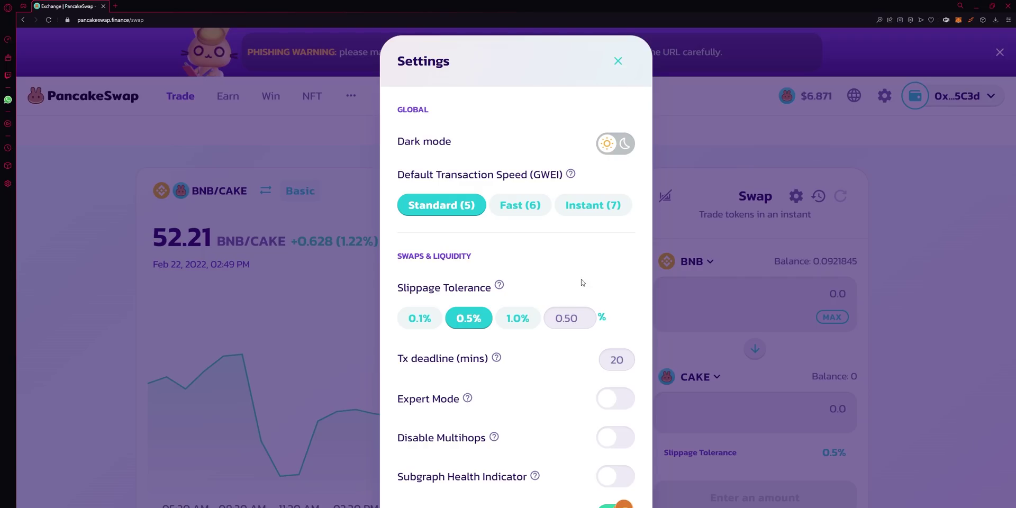
click(578, 309)
text(0.)
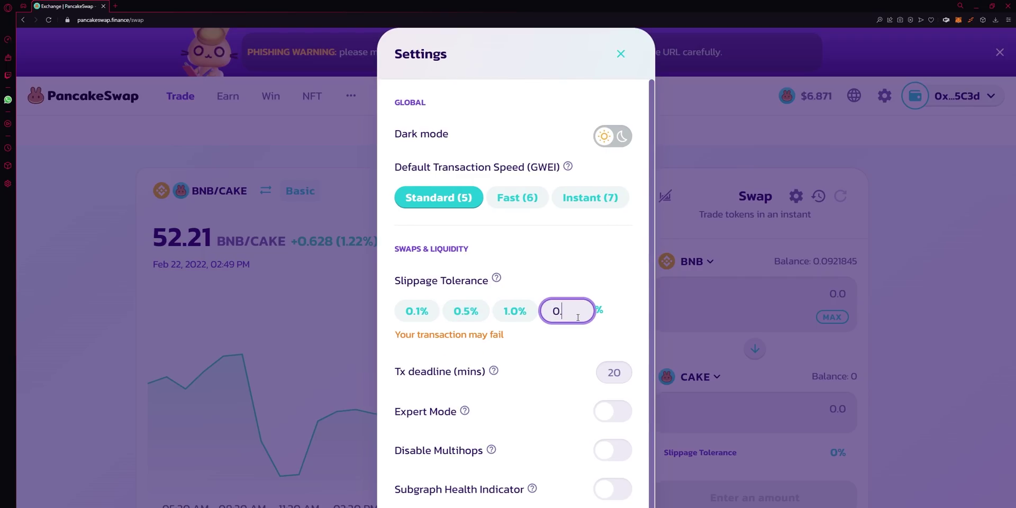
text(5)
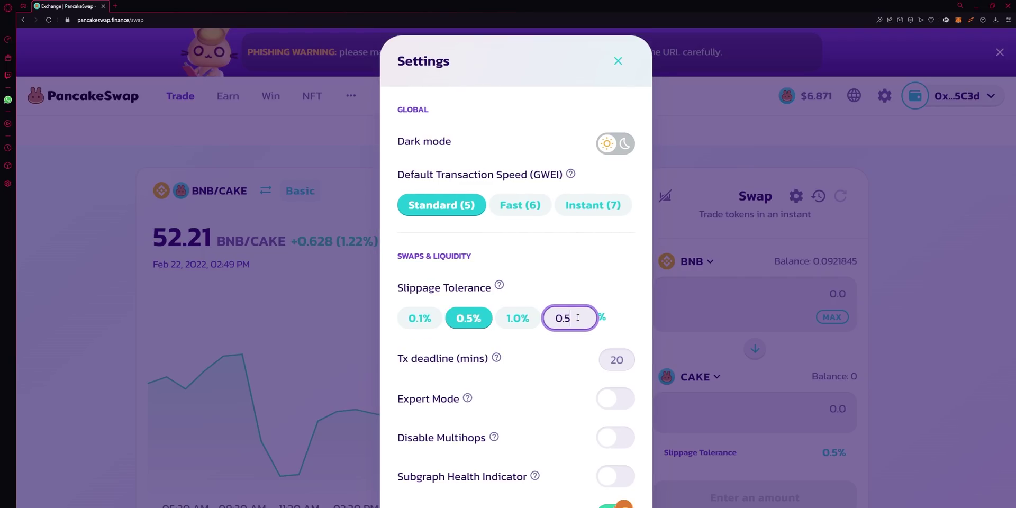
click(522, 320)
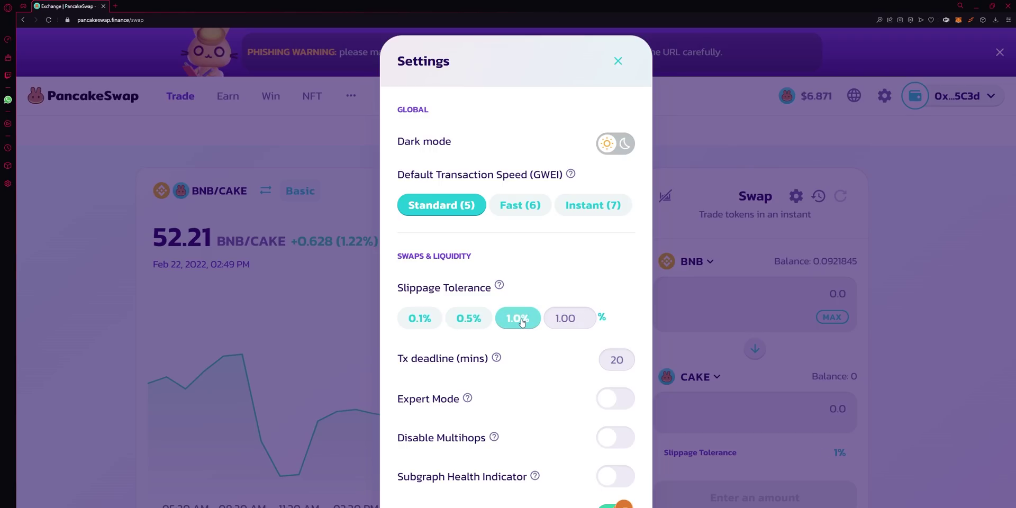
click(469, 318)
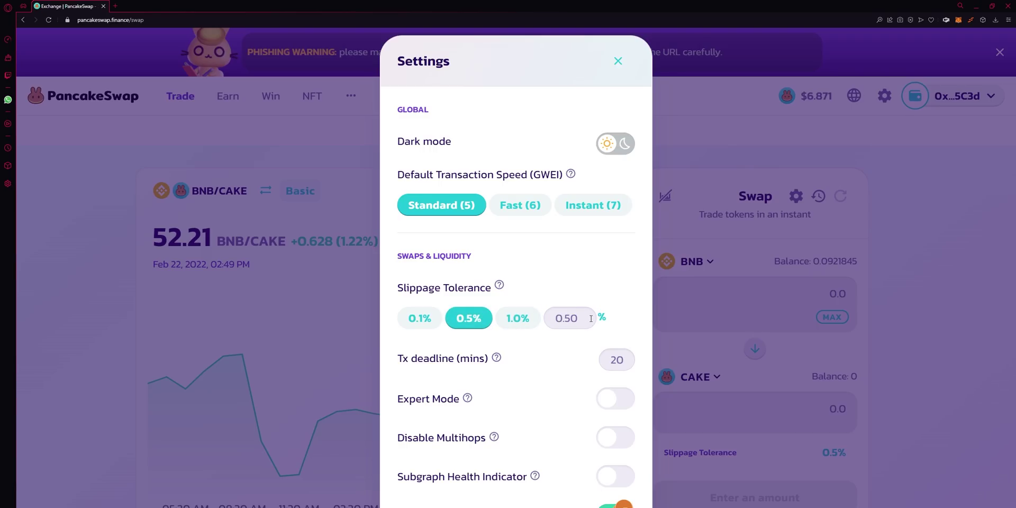
Try custom slippage tolerances of 12% and 1%, and go back to the 0.5% preset
click(546, 320)
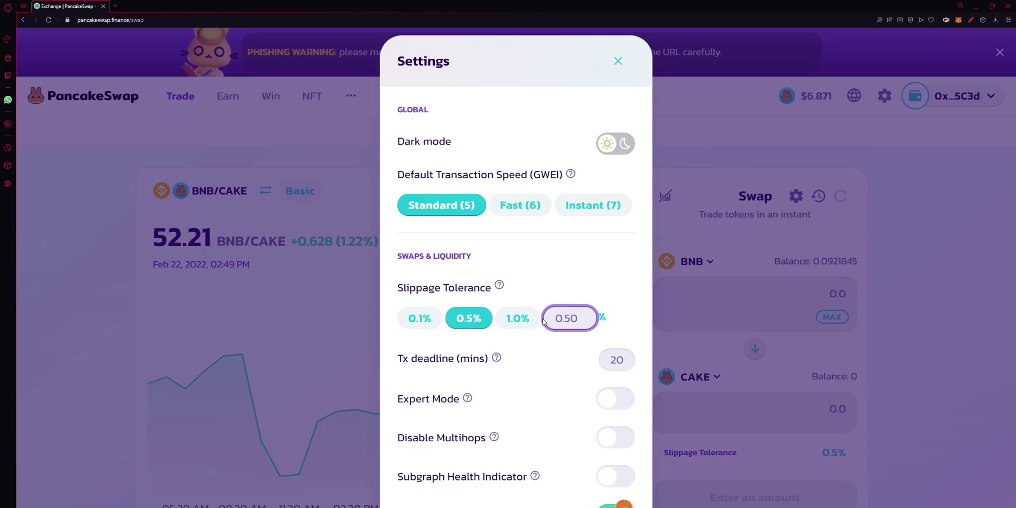
text(12)
key(BackSpace)
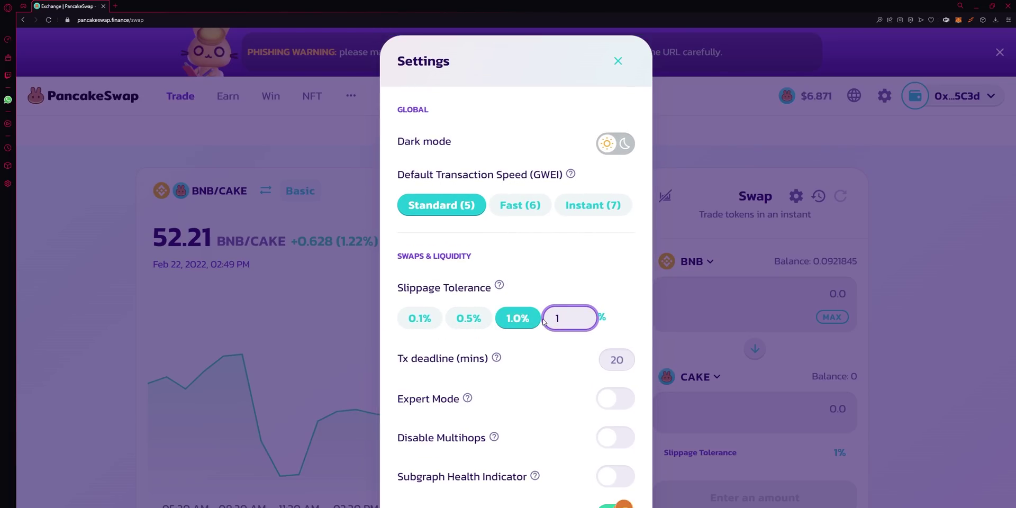
drag(583, 307, 545, 320)
key(BackSpace)
click(469, 320)
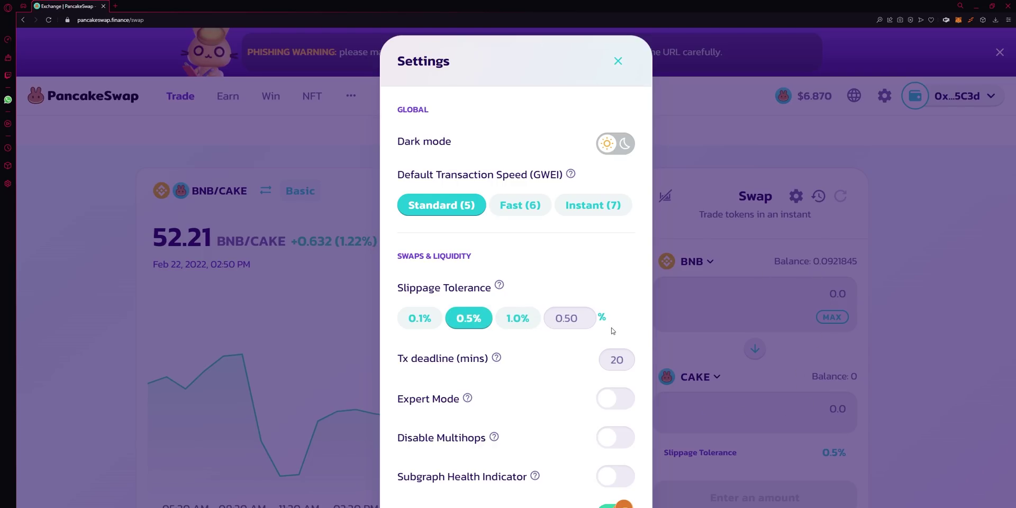
Try a custom slippage tolerance of 13% and clear the entry
click(585, 311)
text(13)
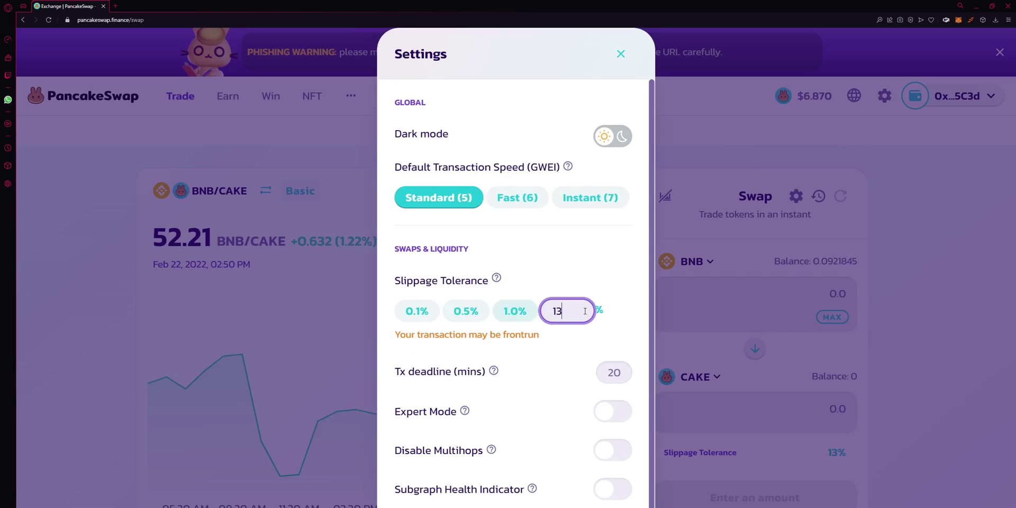
key(BackSpace)
key(BackSpace)
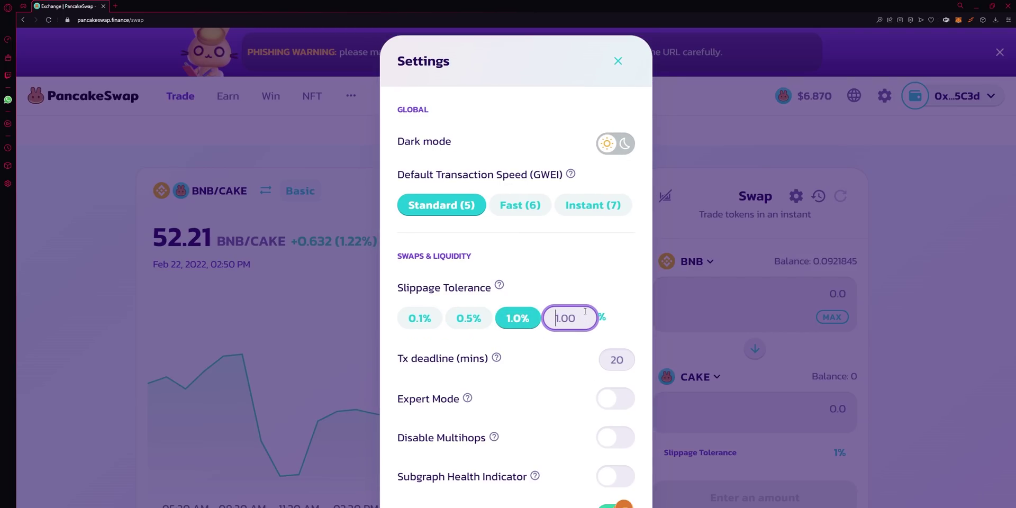
click(720, 177)
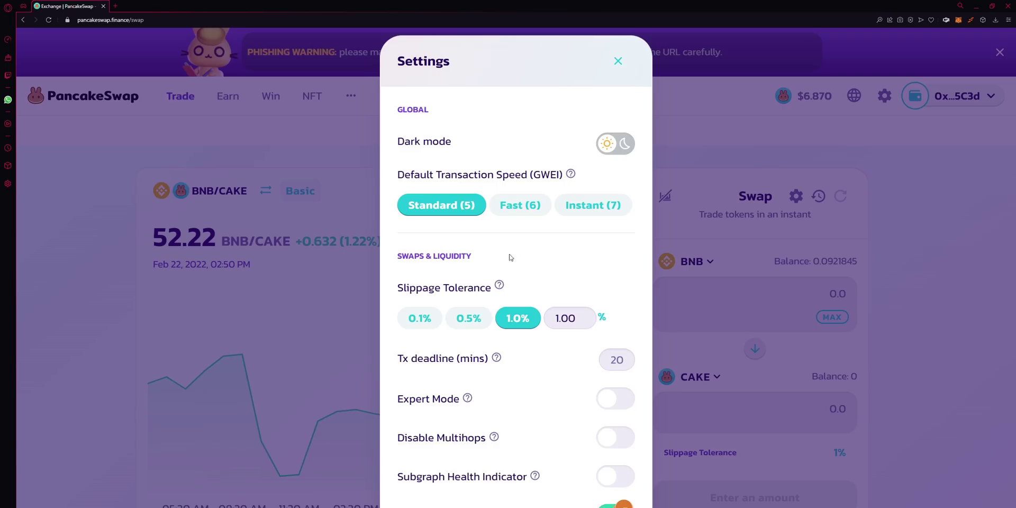
Set the default transaction speed to Fast (6)
drag(430, 175, 565, 174)
click(534, 227)
click(528, 213)
Set a custom slippage tolerance of 10%, close the settings and recheck them
double_click(570, 318)
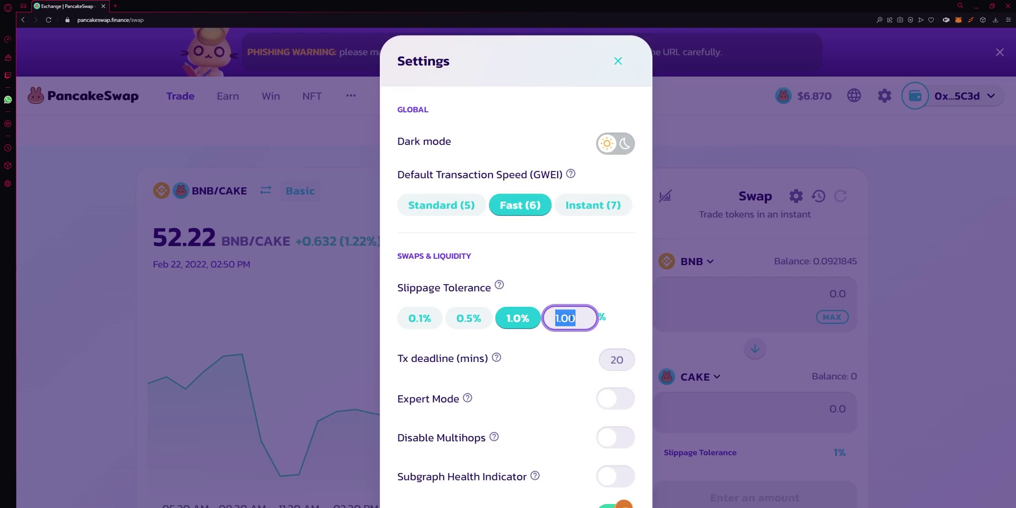
text(10)
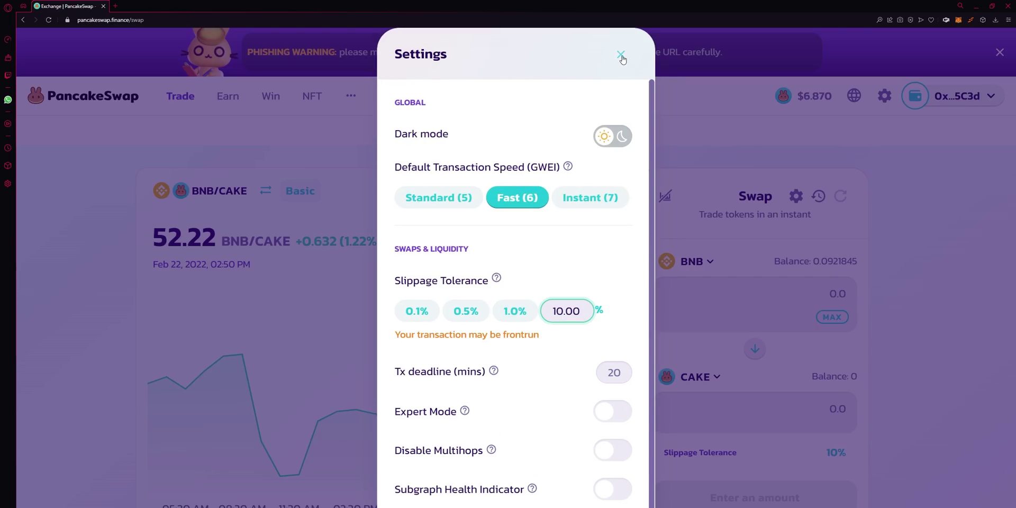
click(618, 61)
click(796, 196)
click(621, 53)
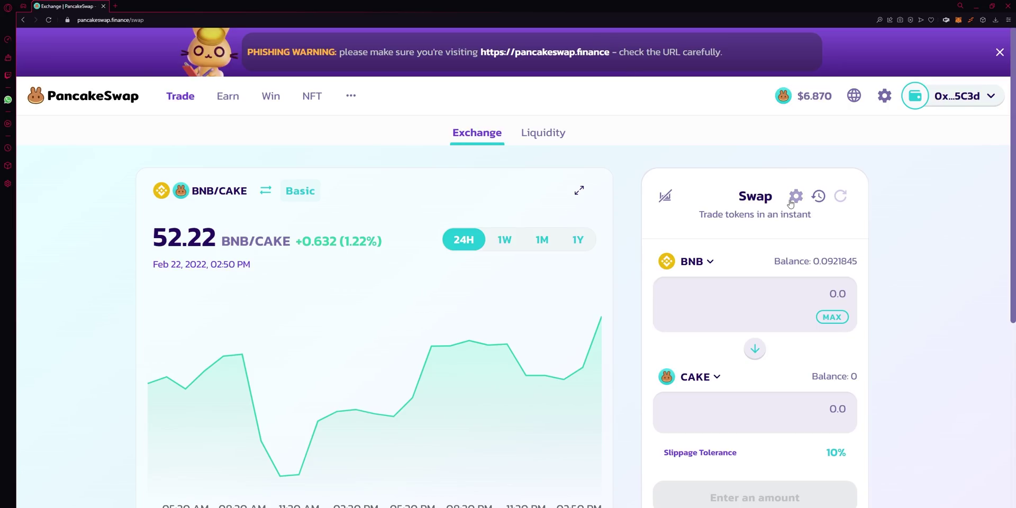
Set the slippage tolerance to 0.5% and the default transaction speed to Standard (5), and close the settings
click(793, 199)
click(571, 307)
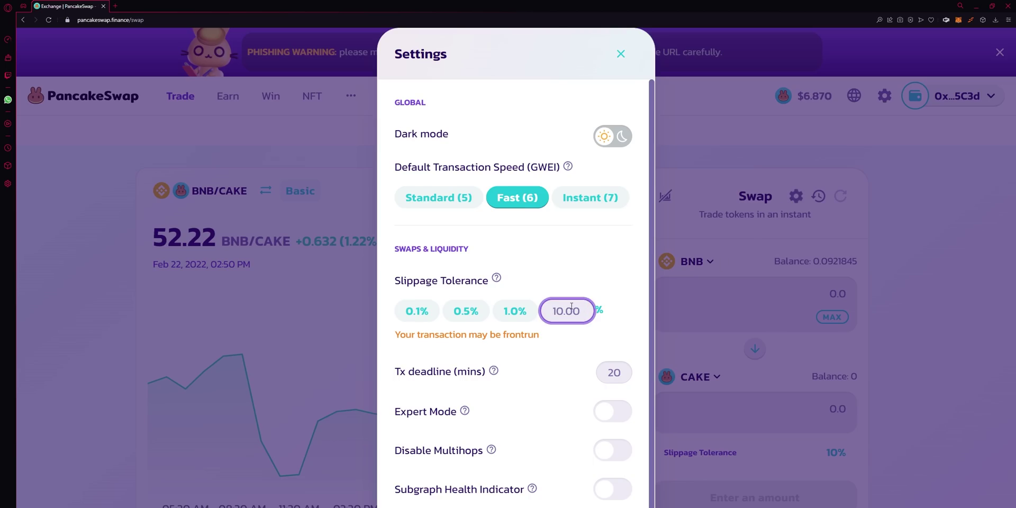
text(0.2)
key(BackSpace)
text(5)
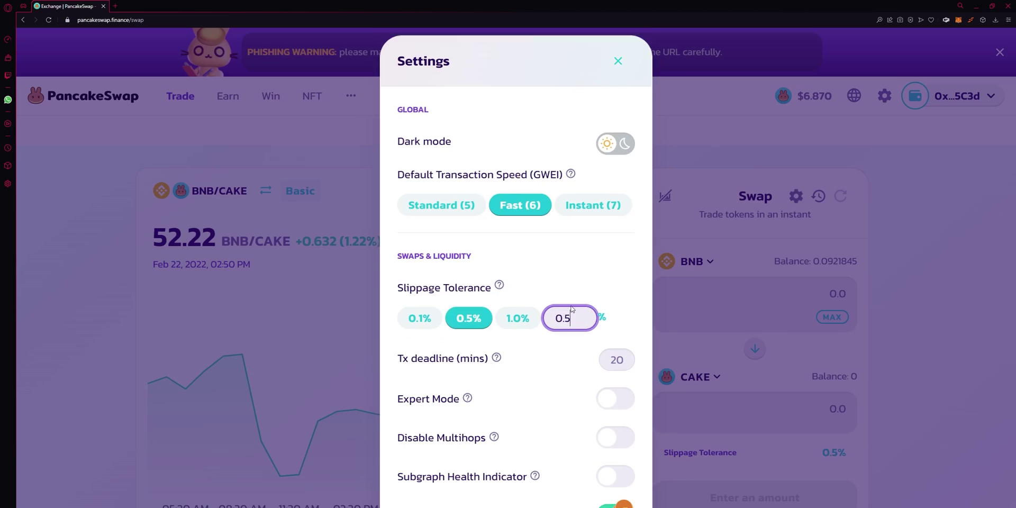
click(442, 205)
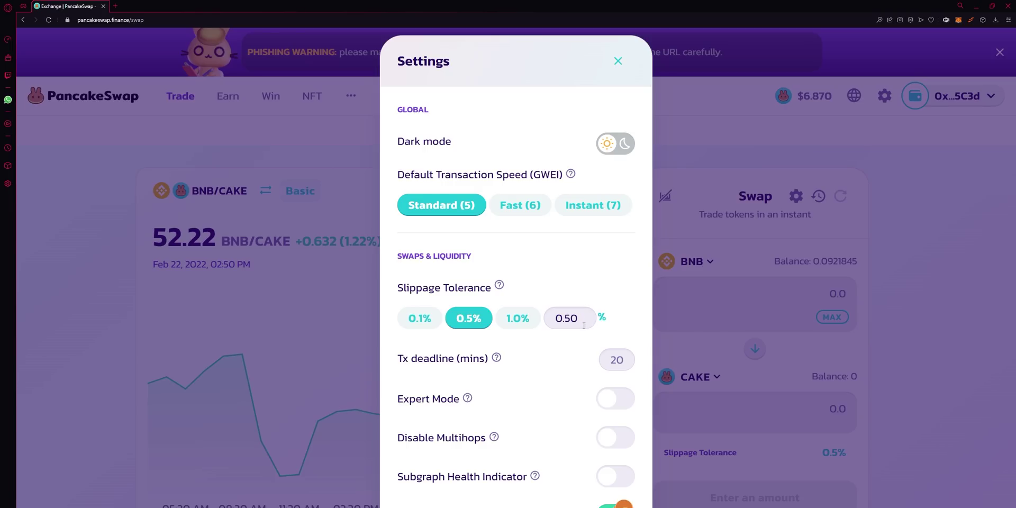
click(618, 61)
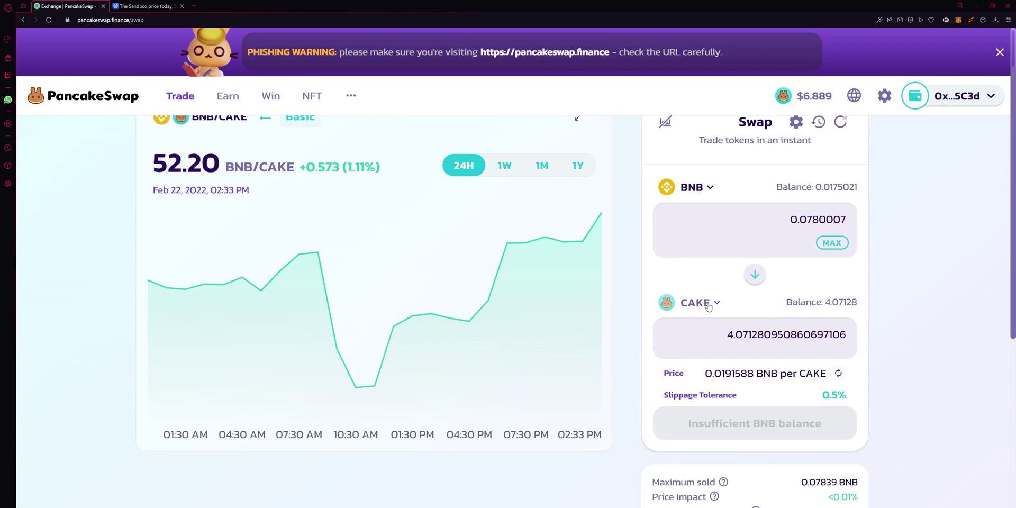
Browse the list of tokens available as the swap's output token and close it without choosing one
click(712, 306)
scroll(515, 347, down, 5)
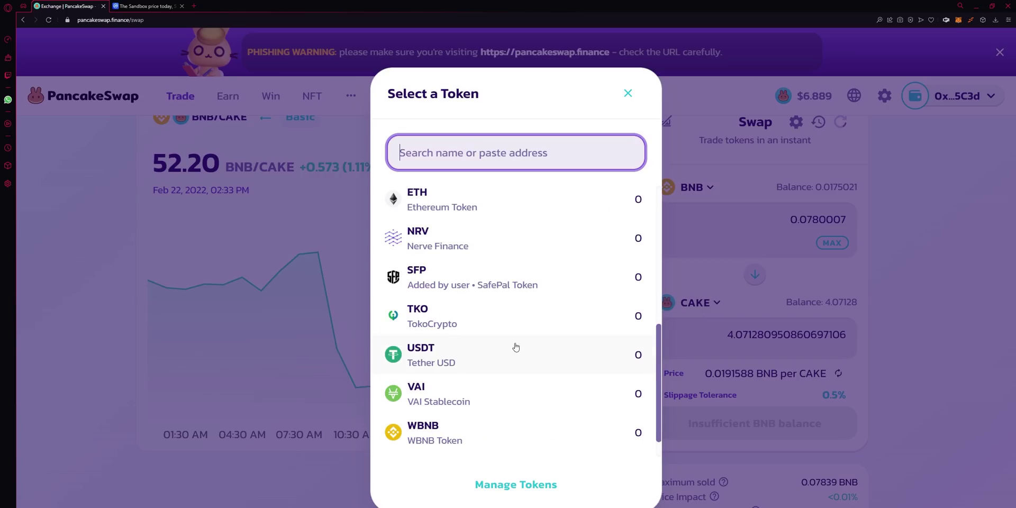
click(630, 95)
Switch to CoinMarketCap, search for "sfp" and open the SafePal (SFP) token page
key(ctrl+Tab)
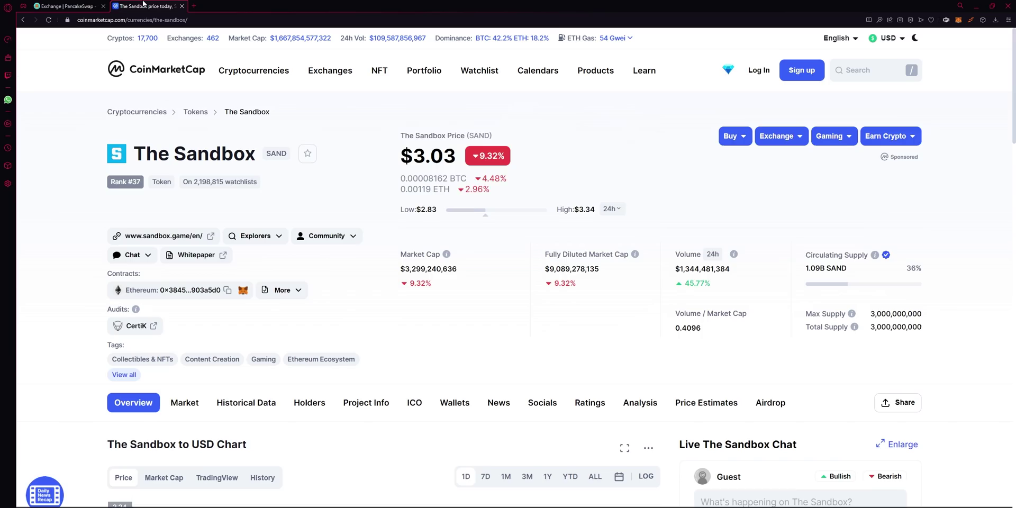
click(863, 80)
text(sfp)
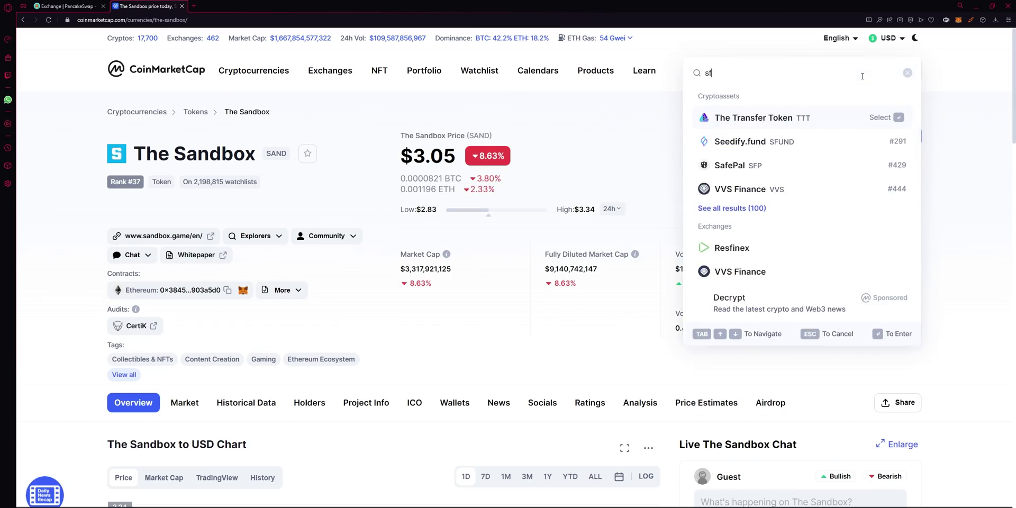
click(768, 117)
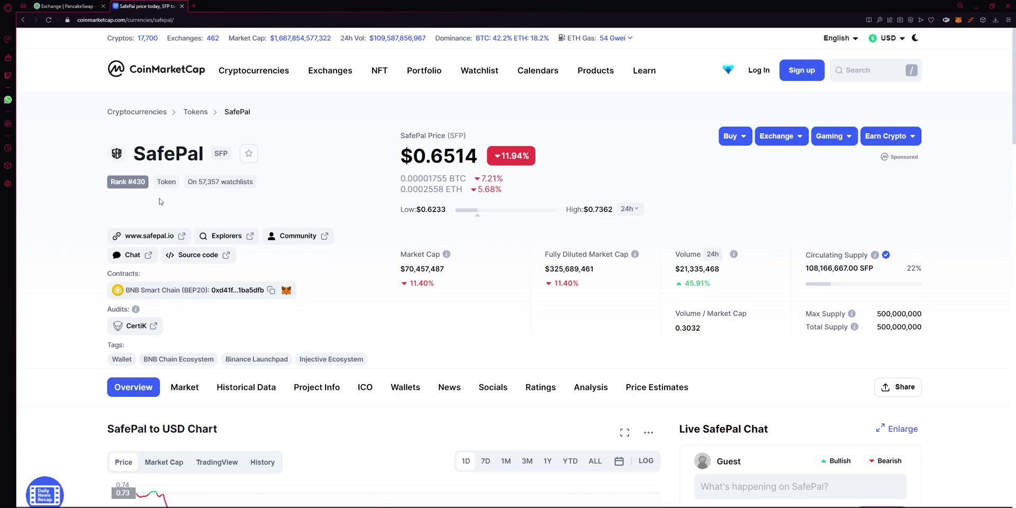
key(ctrl+plus)
key(ctrl+minus)
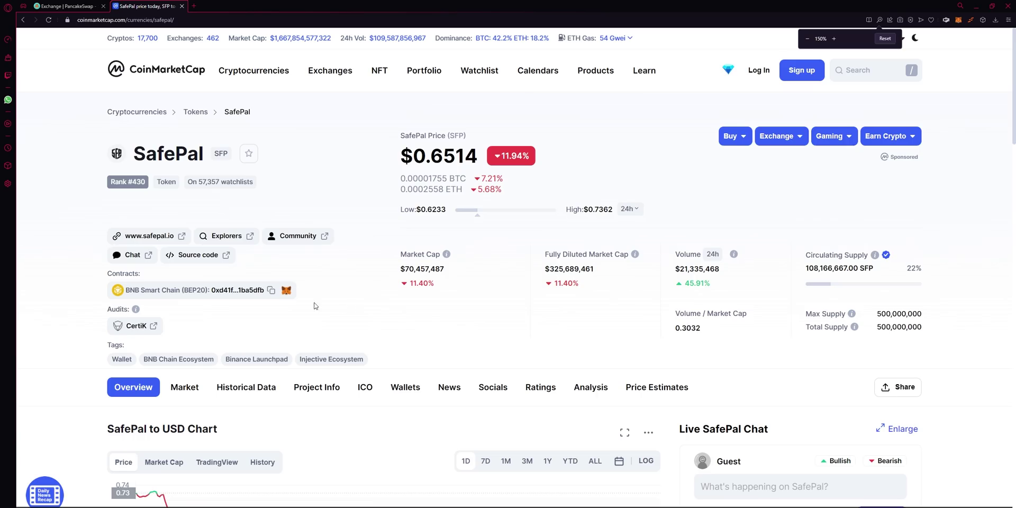
Copy SafePal's BNB Smart Chain contract address and look it up in PancakeSwap's output token list
click(271, 290)
click(67, 6)
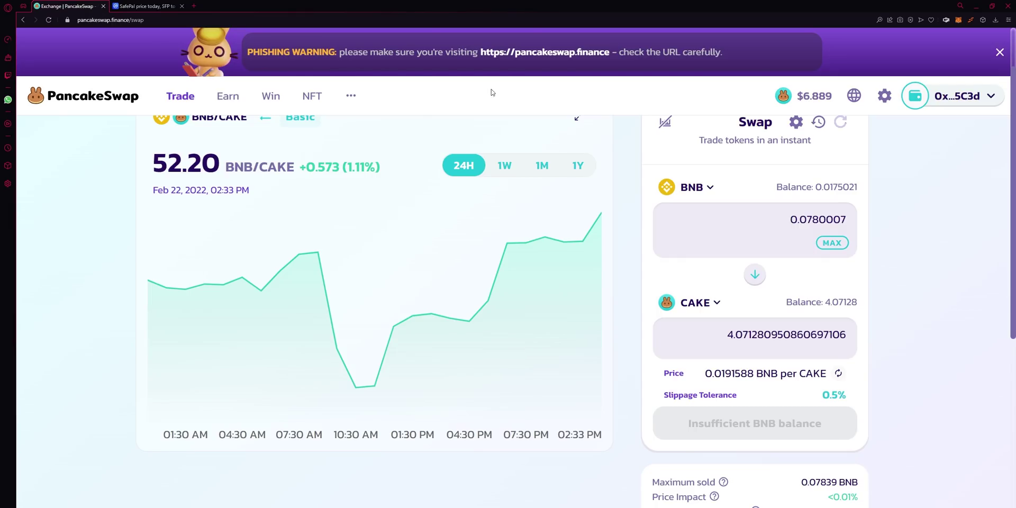
click(694, 312)
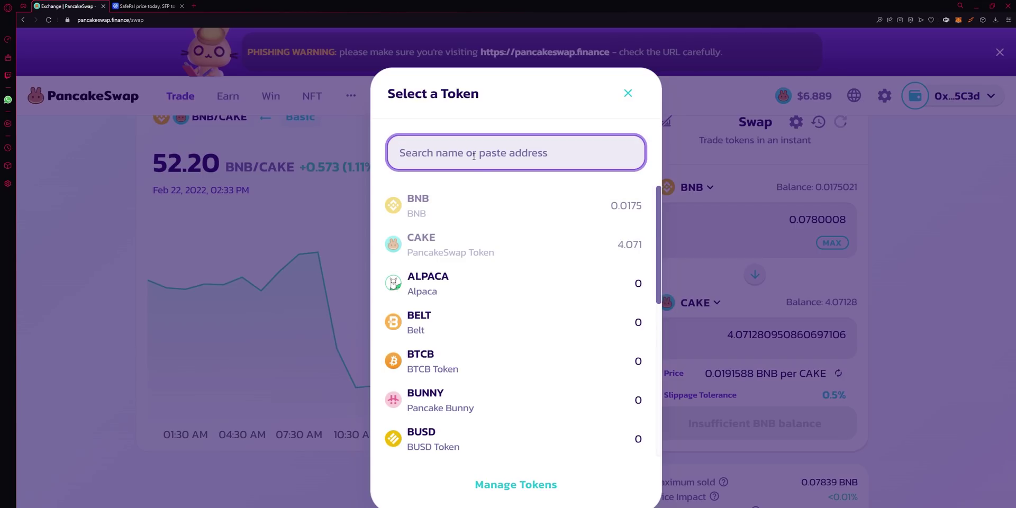
key(ctrl+v)
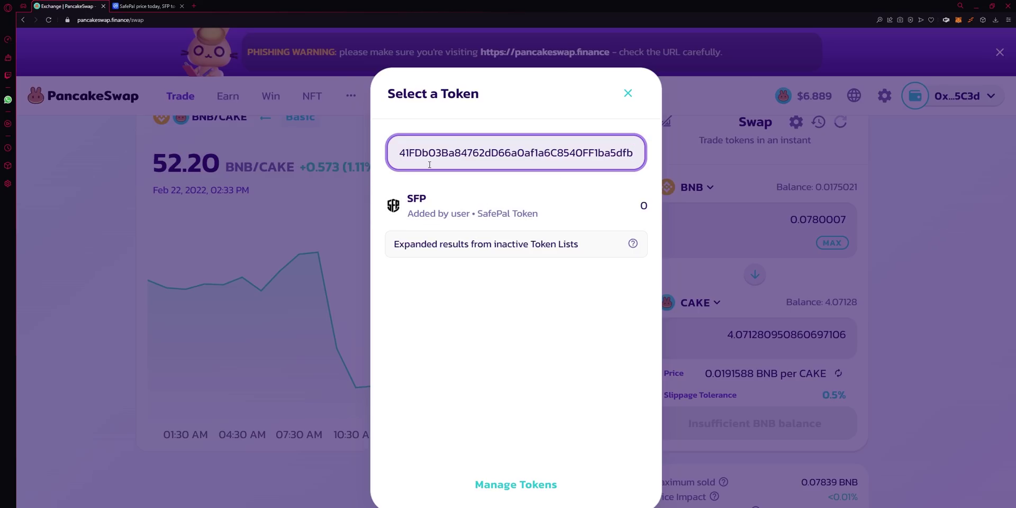
Choose the matching SFP token as the output token and use the maximum available BNB as the swap amount
drag(400, 152, 638, 153)
click(571, 311)
click(522, 220)
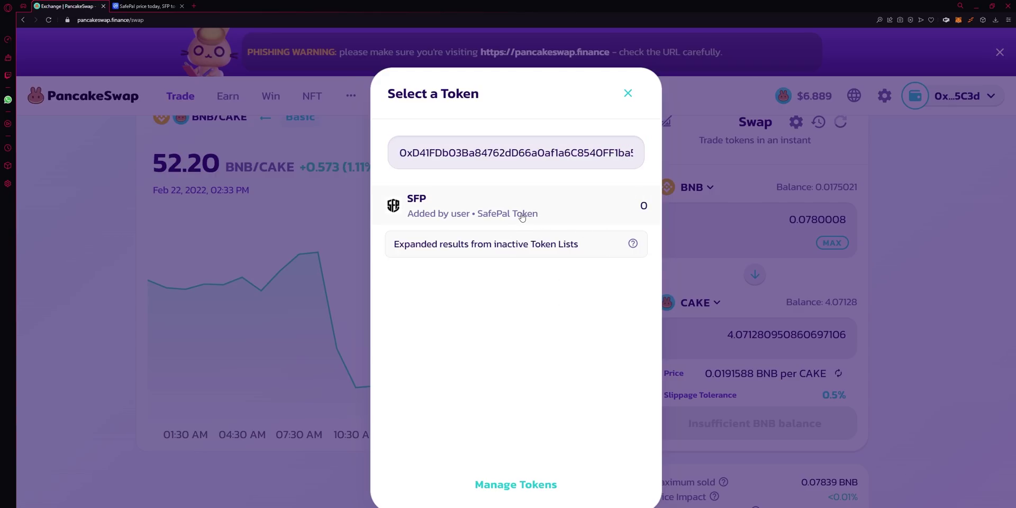
scroll(794, 296, up, 1)
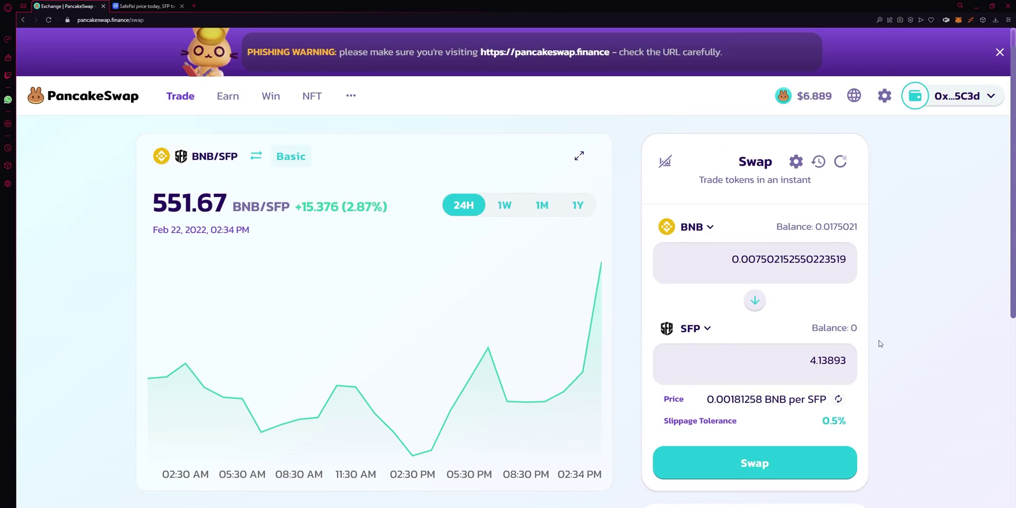
Check the estimated SFP amount to receive and switch to SafePal's CoinMarketCap page
double_click(835, 364)
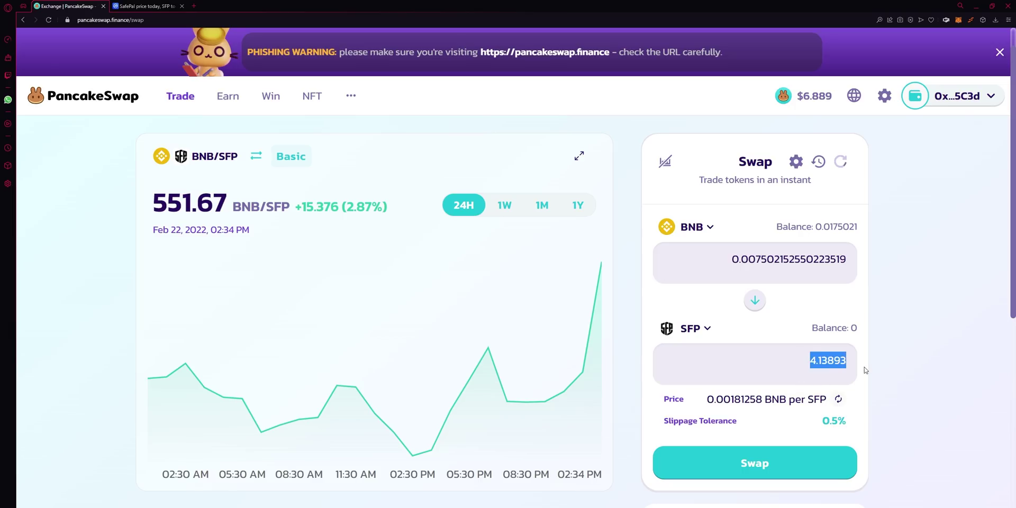
click(910, 368)
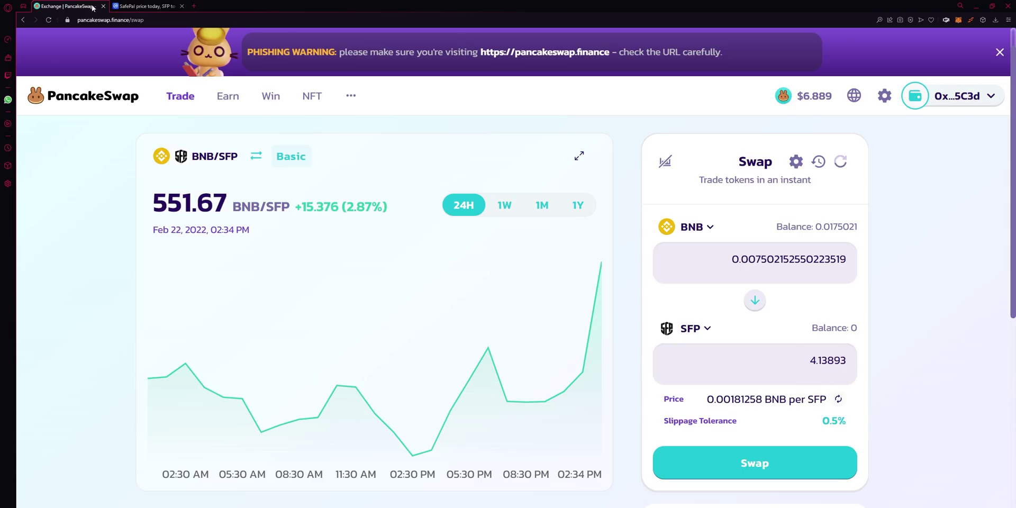
click(137, 7)
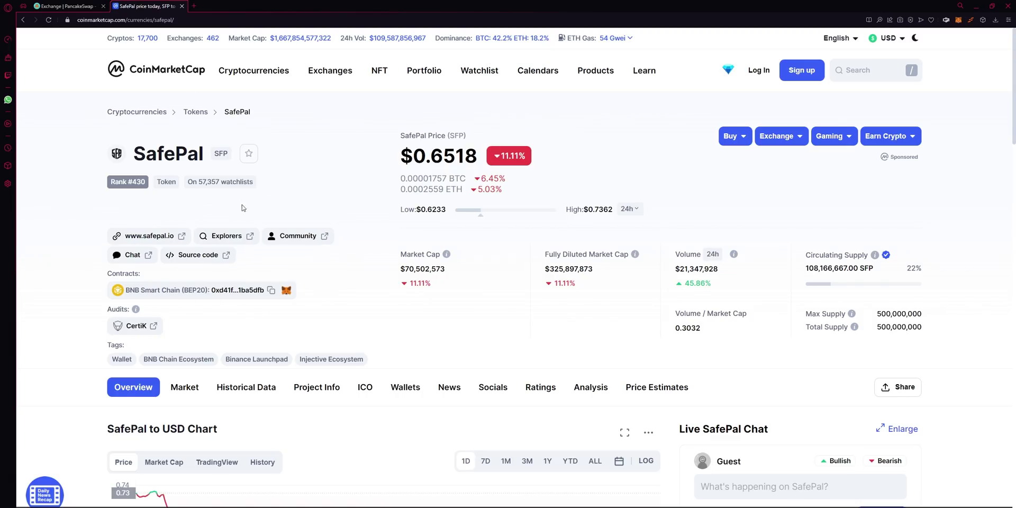
Switch to PancakeSwap and choose CAKE as the output token for the BNB swap
click(82, 5)
click(688, 329)
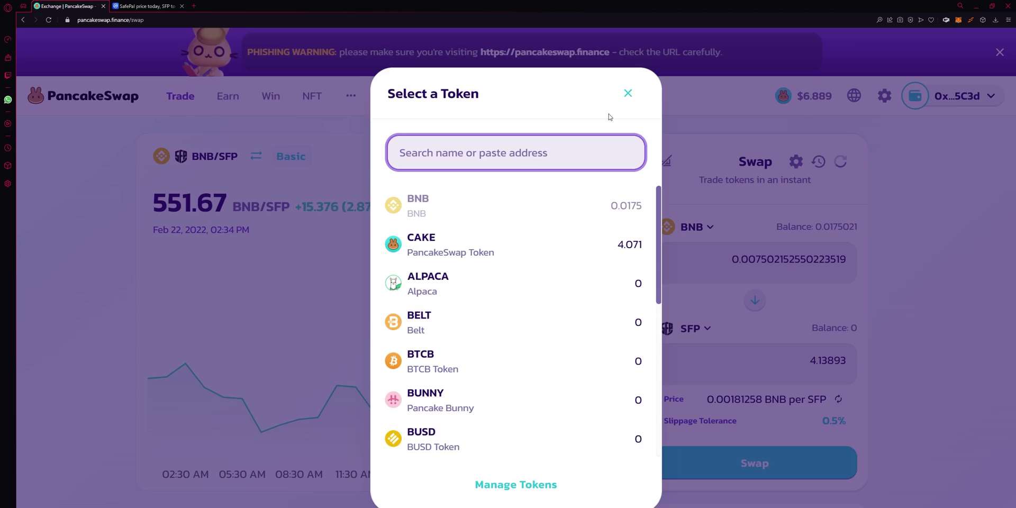
click(627, 93)
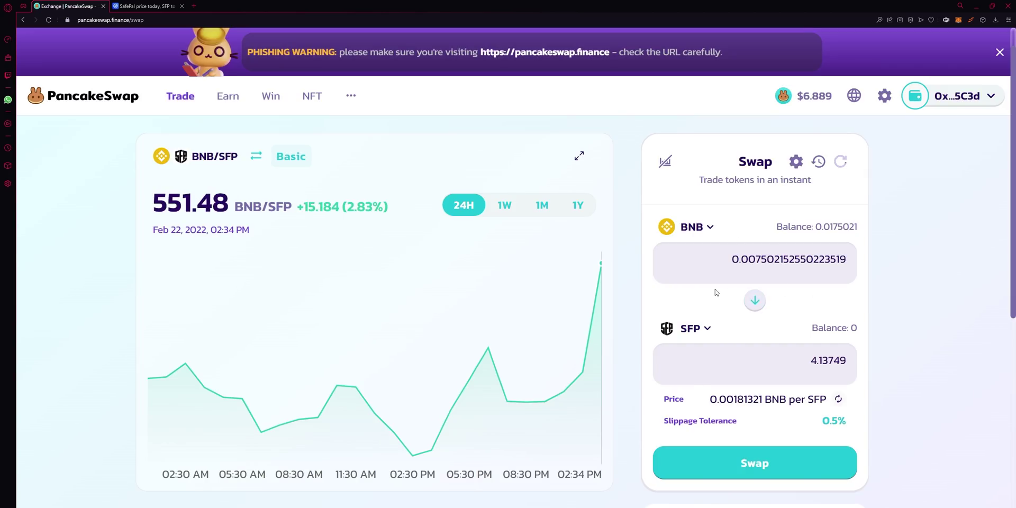
click(702, 339)
scroll(479, 344, down, 5)
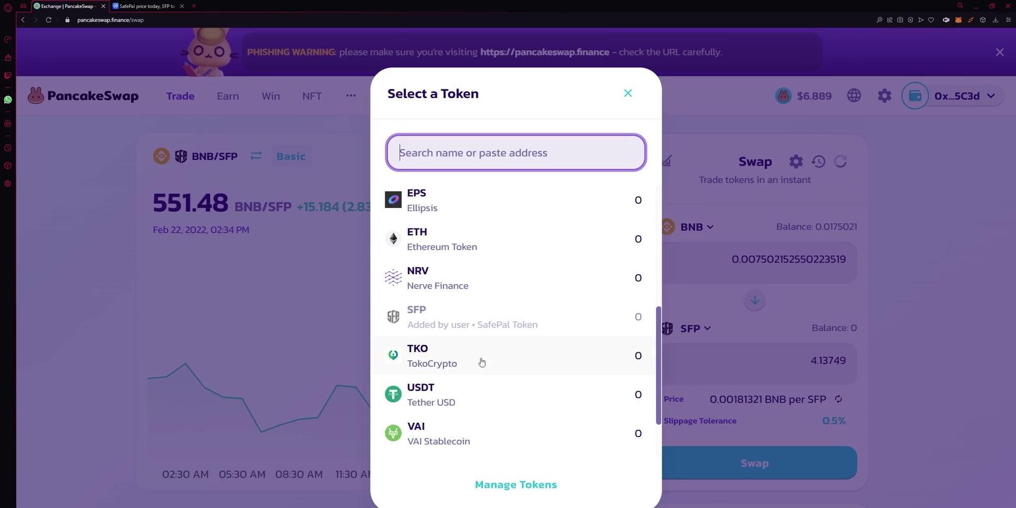
scroll(479, 344, up, 5)
click(437, 270)
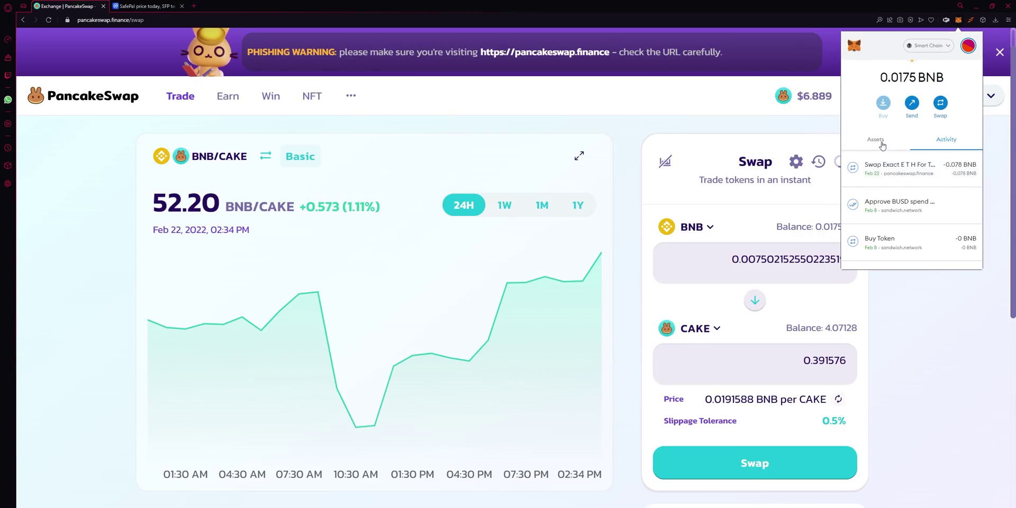
Show the MetaMask wallet's assets and look for CAKE among the listed tokens
click(882, 146)
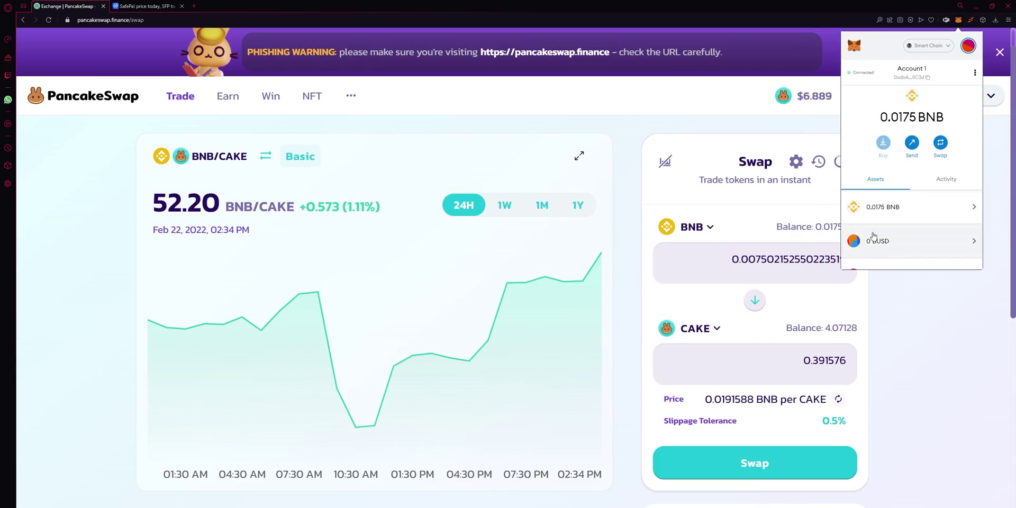
scroll(878, 236, down, 2)
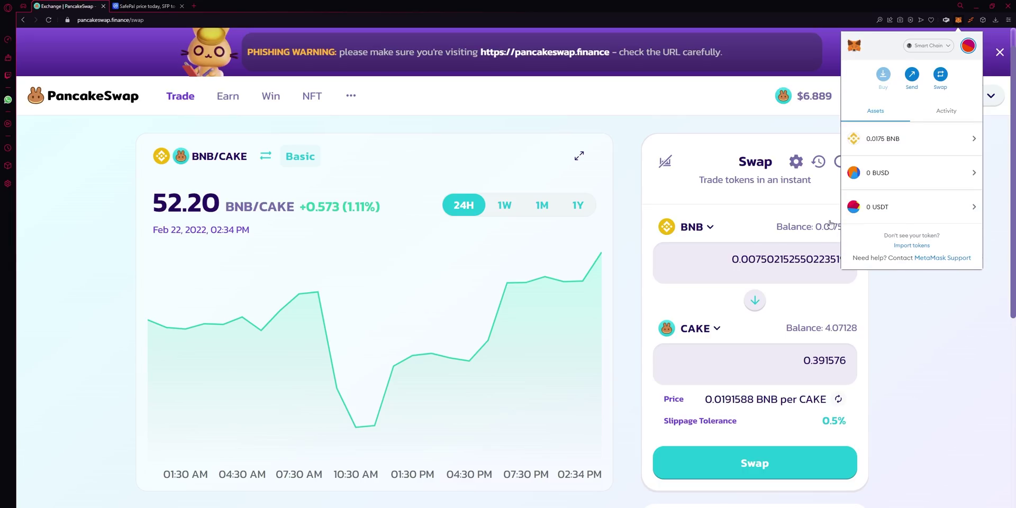
scroll(857, 211, up, 2)
scroll(889, 228, down, 2)
Switch to CoinMarketCap, search for "panca" and open the PancakeSwap (CAKE) token page
click(154, 6)
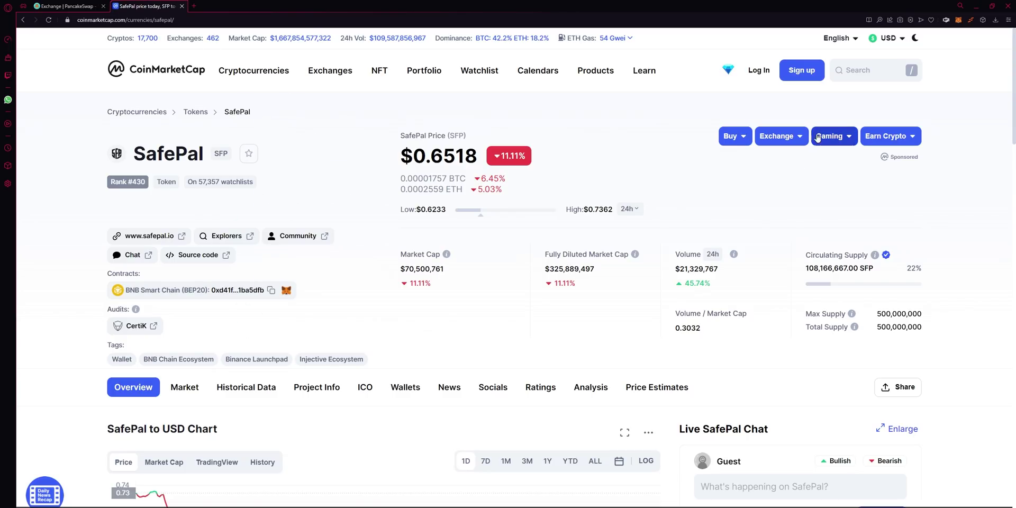
click(861, 73)
text(bake)
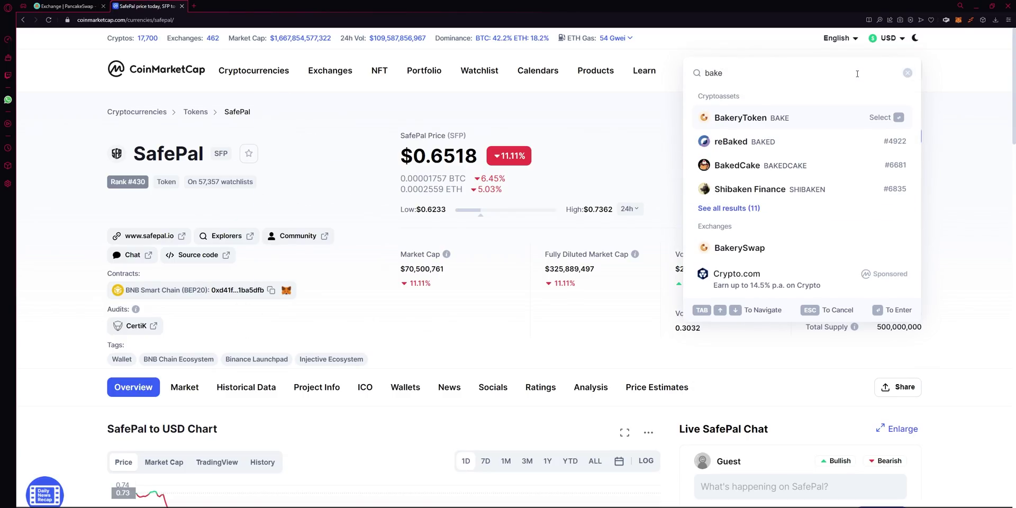
key(BackSpace)
key(BackSpace)
key(BackSpace)
key(BackSpace)
text(panca)
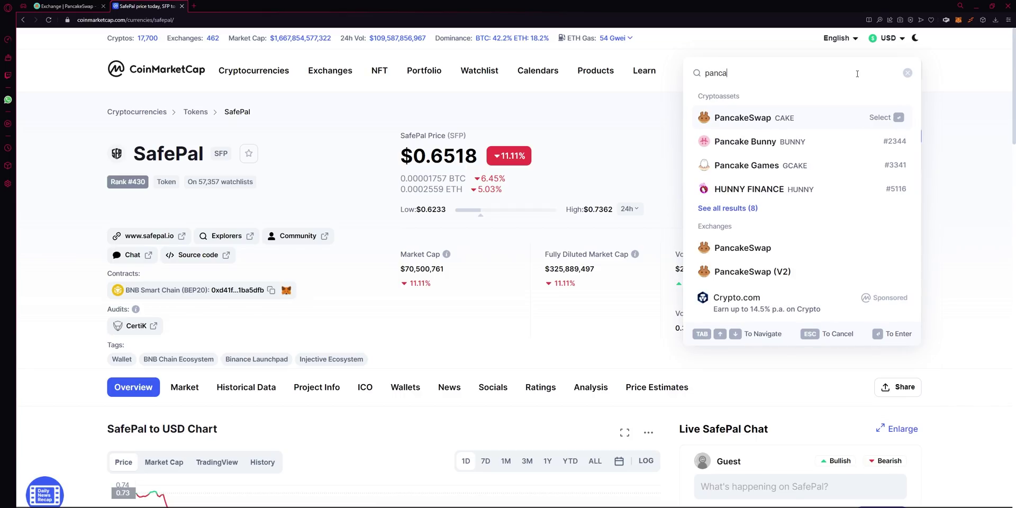
click(752, 119)
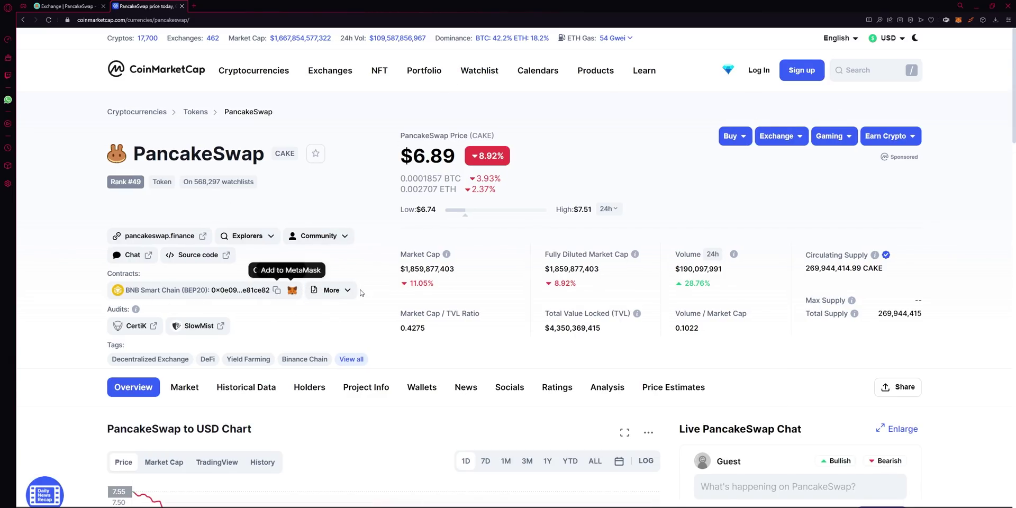
View CAKE's contracts on other chains and copy its BNB Smart Chain (BEP20) contract address
click(331, 290)
scroll(324, 382, down, 1)
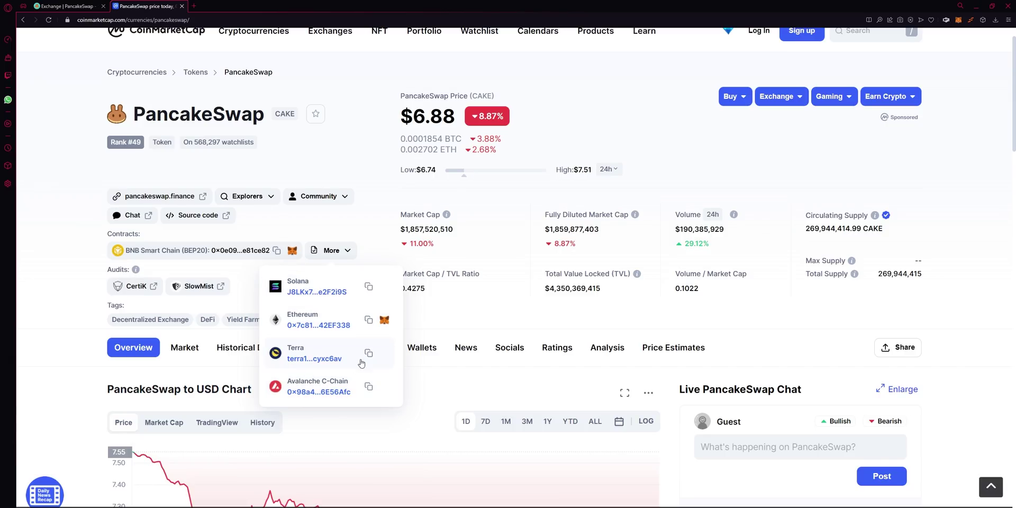
scroll(335, 339, up, 1)
click(170, 279)
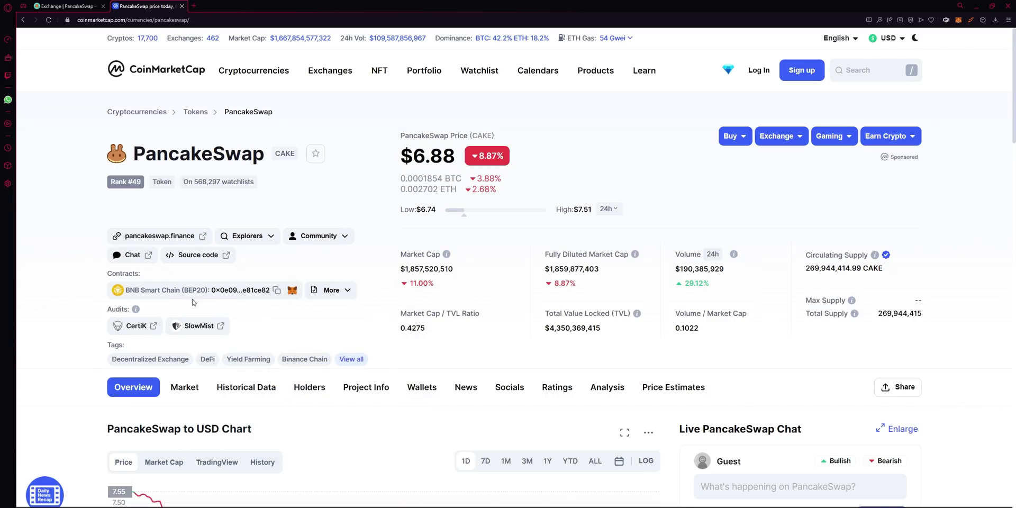
click(277, 293)
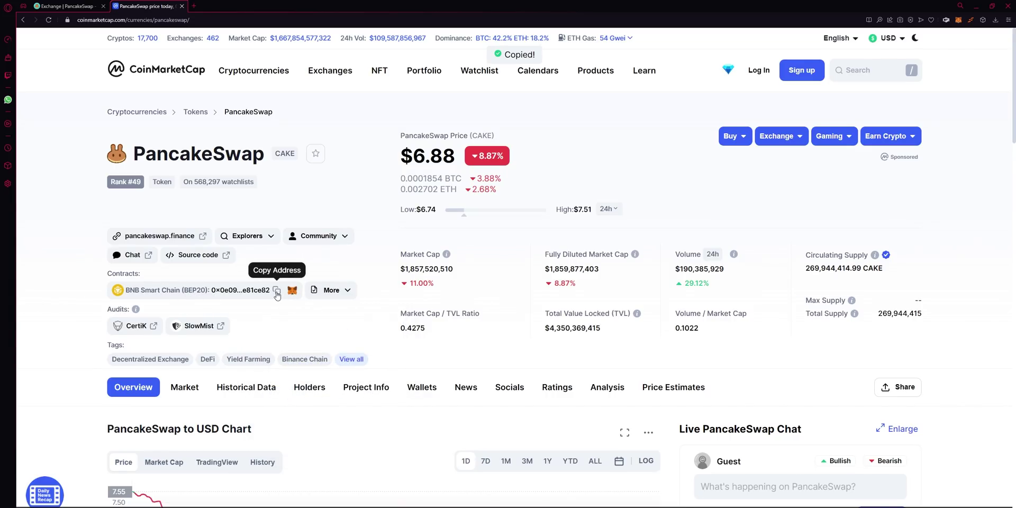
Import CAKE into MetaMask as a custom token using the copied contract address
click(959, 21)
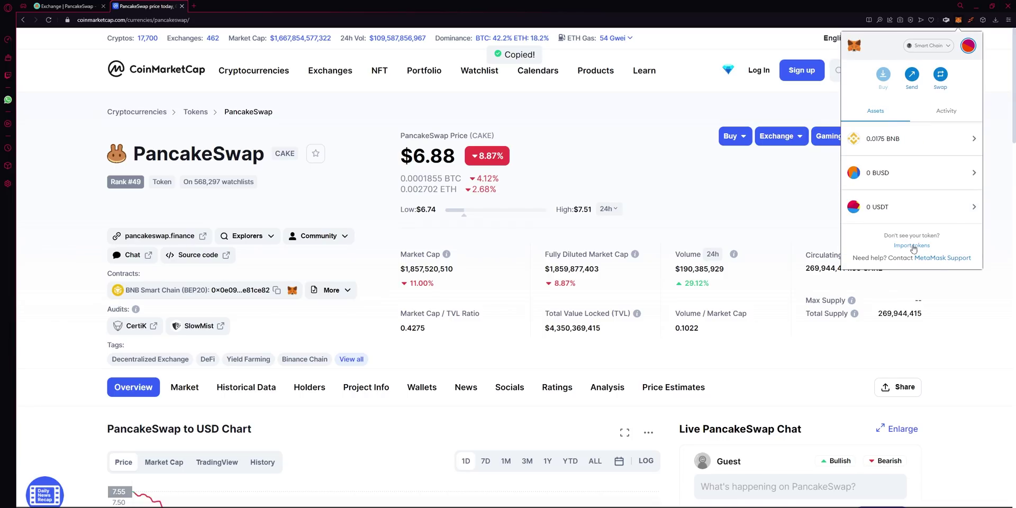
click(912, 246)
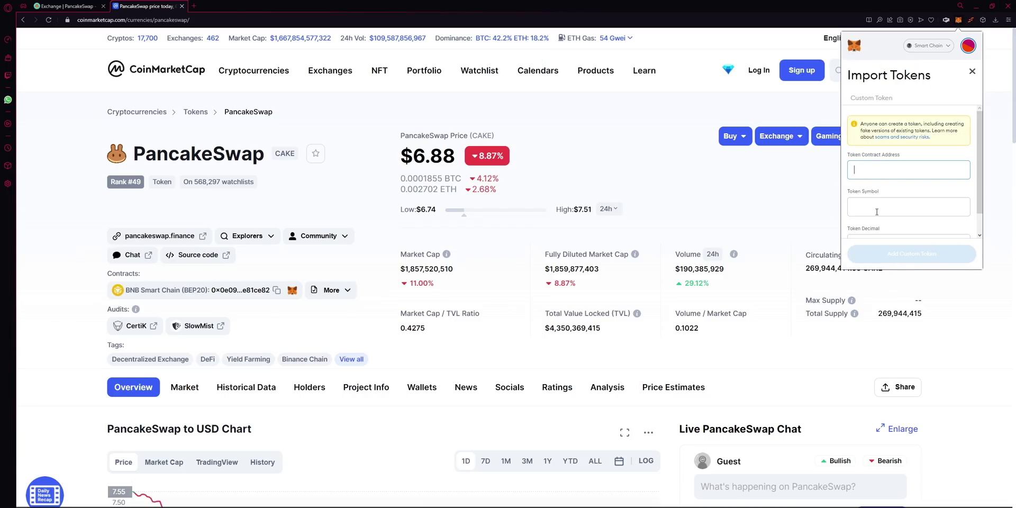
click(881, 170)
key(ctrl+v)
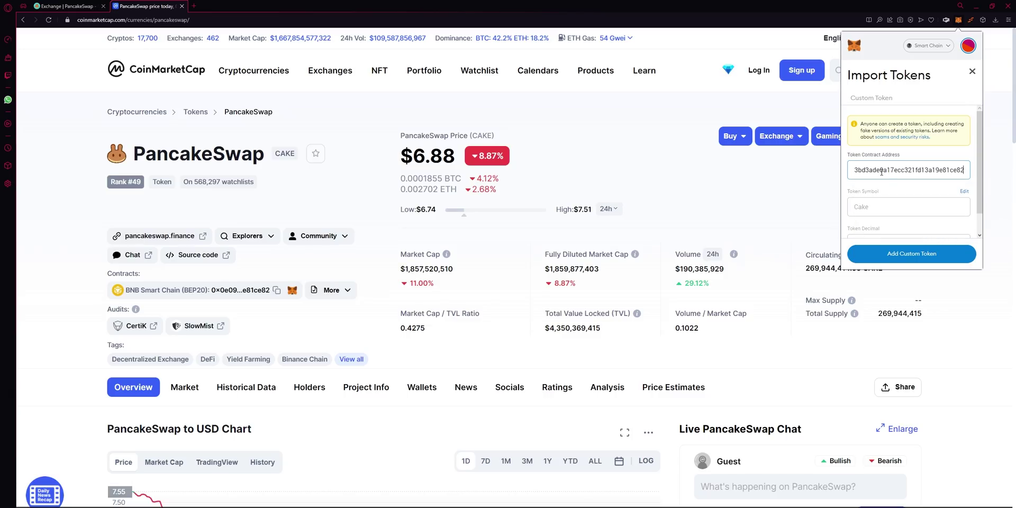
click(883, 254)
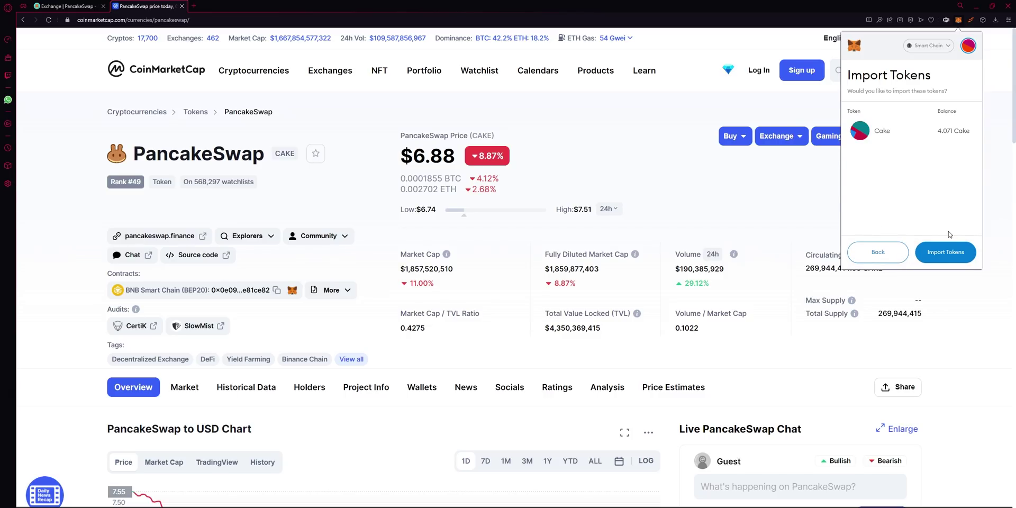
click(942, 253)
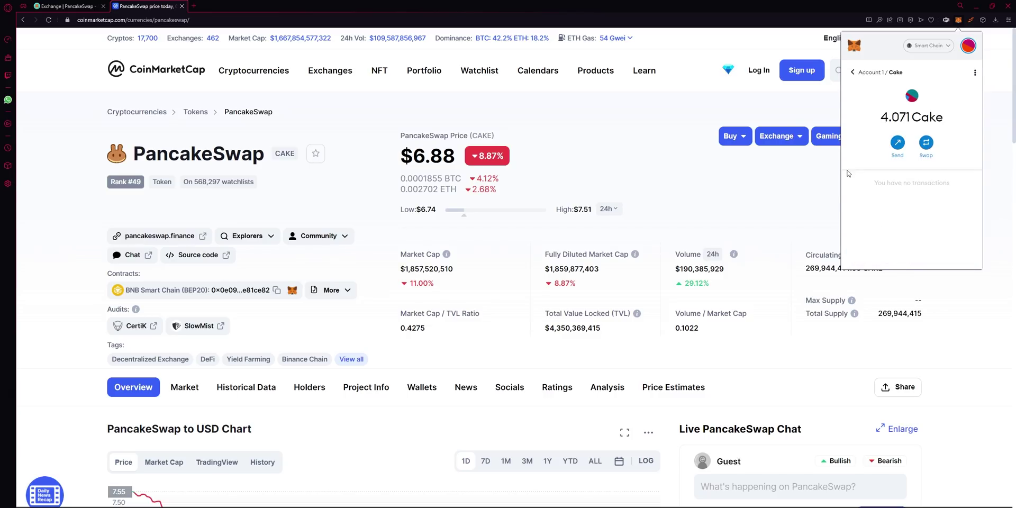
Leave the Cake token details, switch to PancakeSwap and check the MetaMask asset list for Cake
click(862, 77)
key(ctrl+Tab)
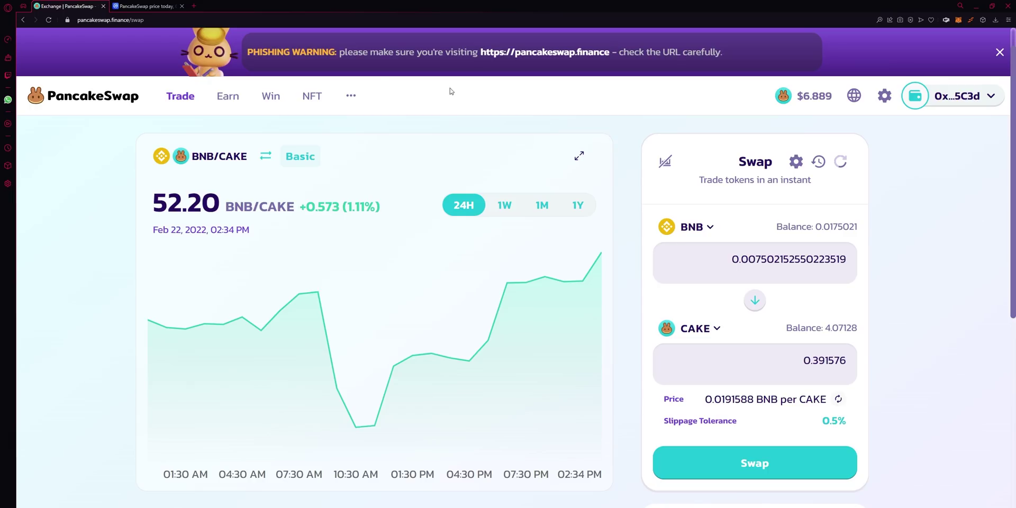
click(958, 20)
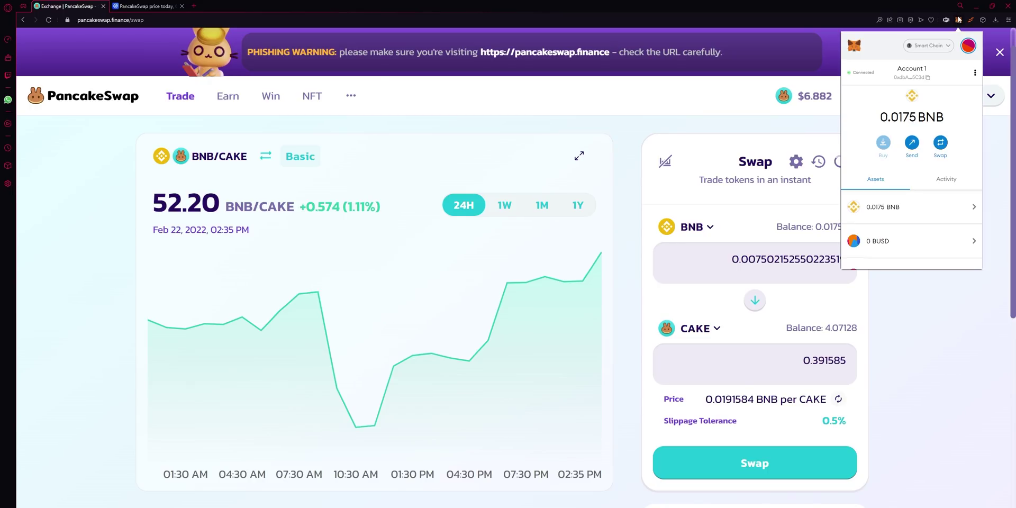
scroll(894, 197, down, 2)
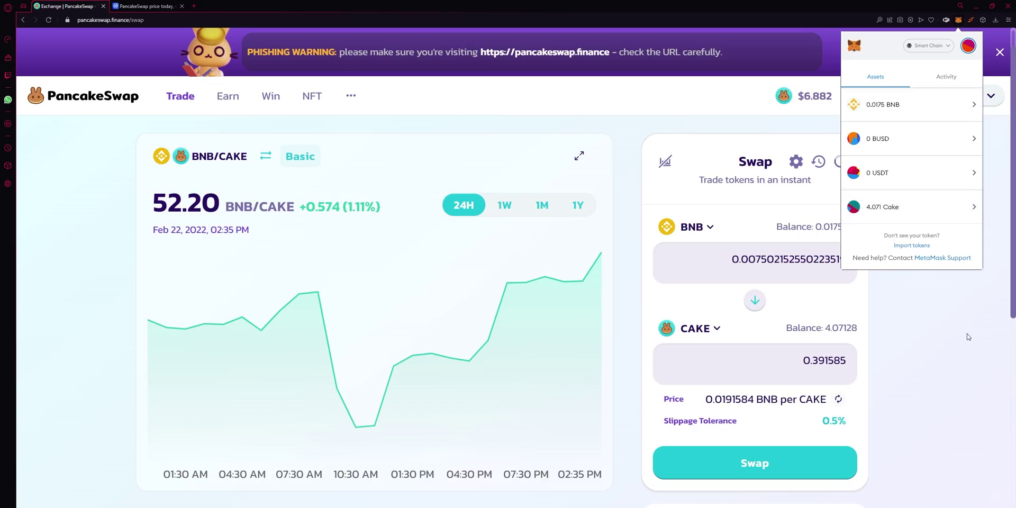
click(951, 361)
View PancakeSwap's Liquidity page and look over the Farms page
mouse_move(179, 97)
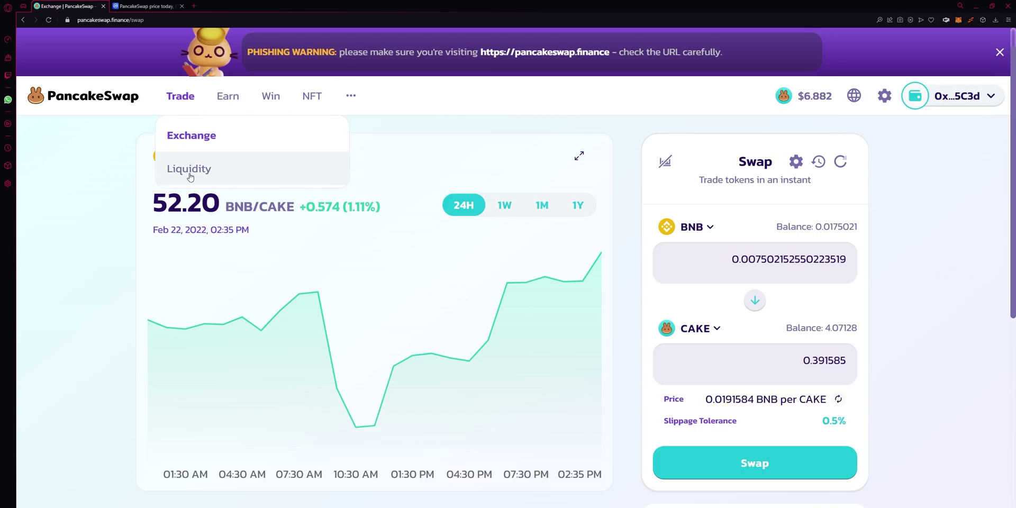
click(207, 169)
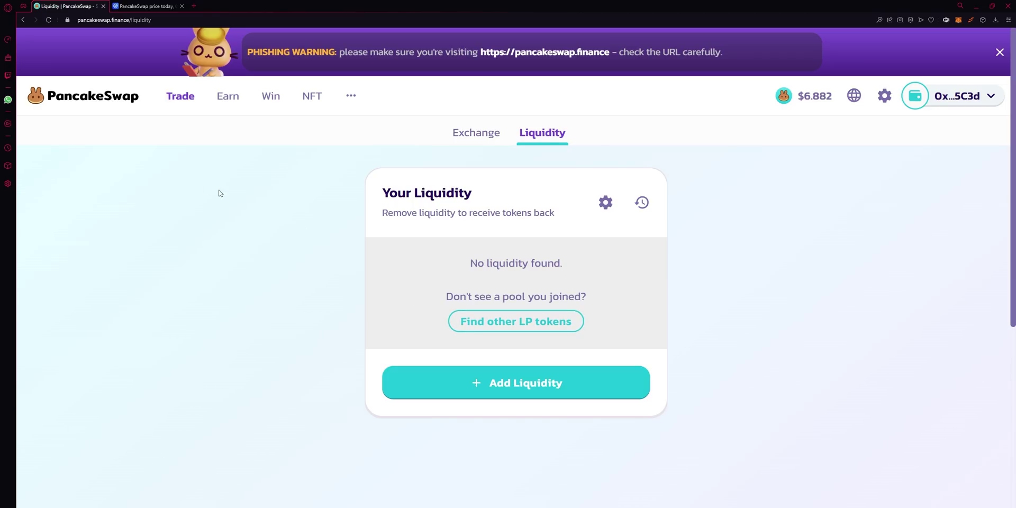
click(228, 102)
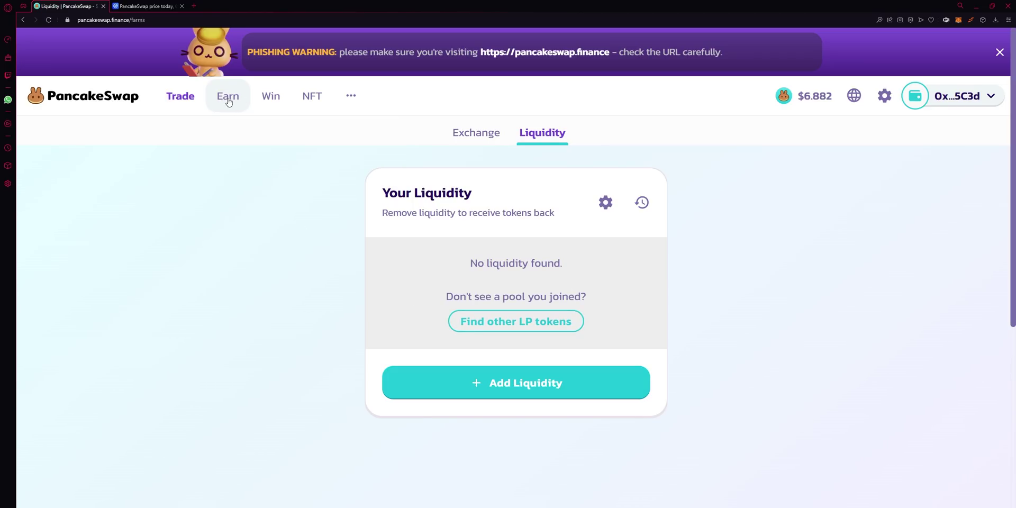
click(532, 135)
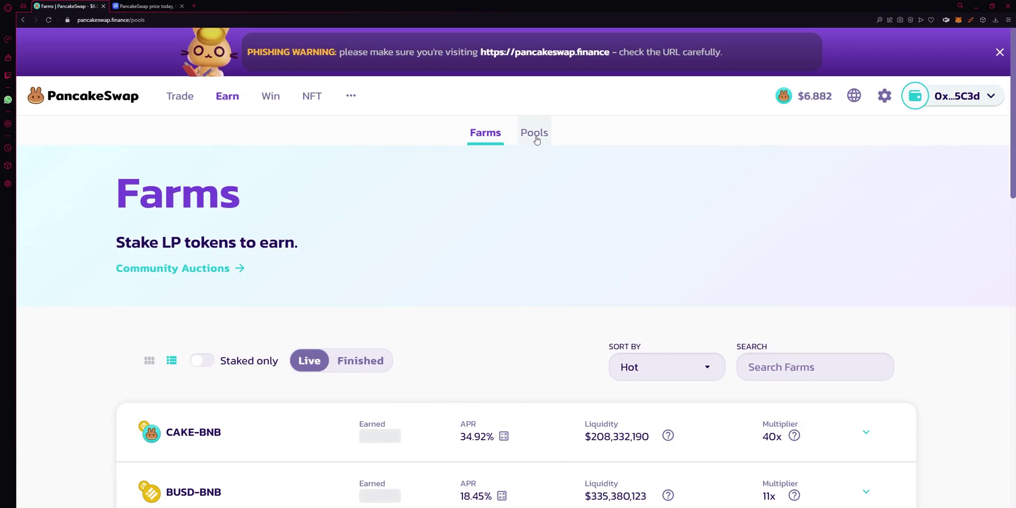
click(491, 139)
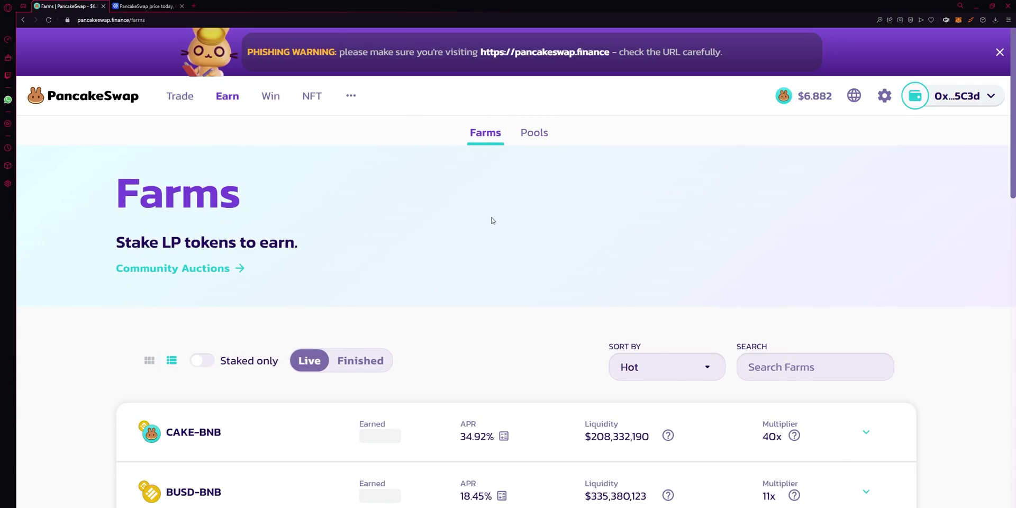
scroll(495, 220, down, 3)
scroll(495, 221, up, 3)
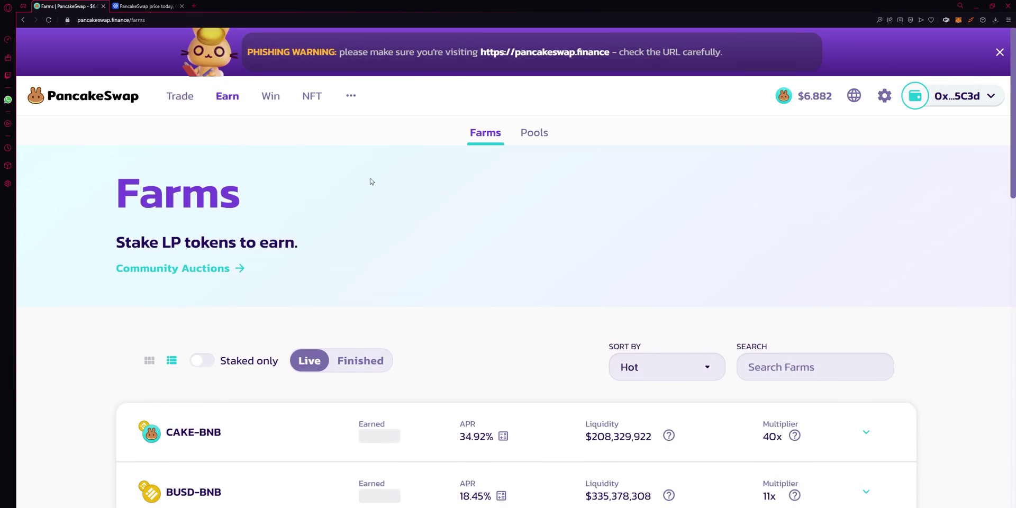
Revisit the Exchange page, reopen Farms and examine the list of live farms
click(178, 98)
mouse_move(231, 100)
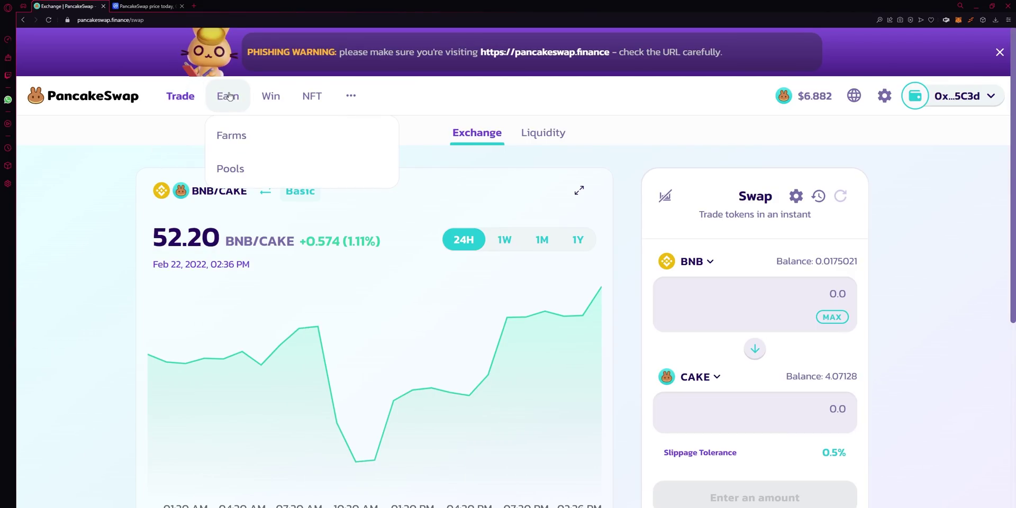
click(225, 138)
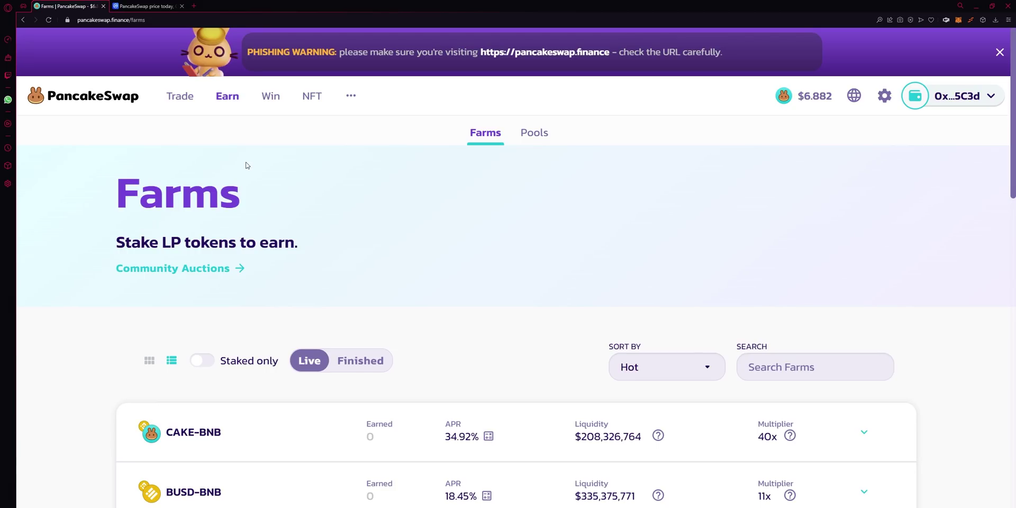
scroll(411, 344, down, 5)
scroll(524, 291, up, 5)
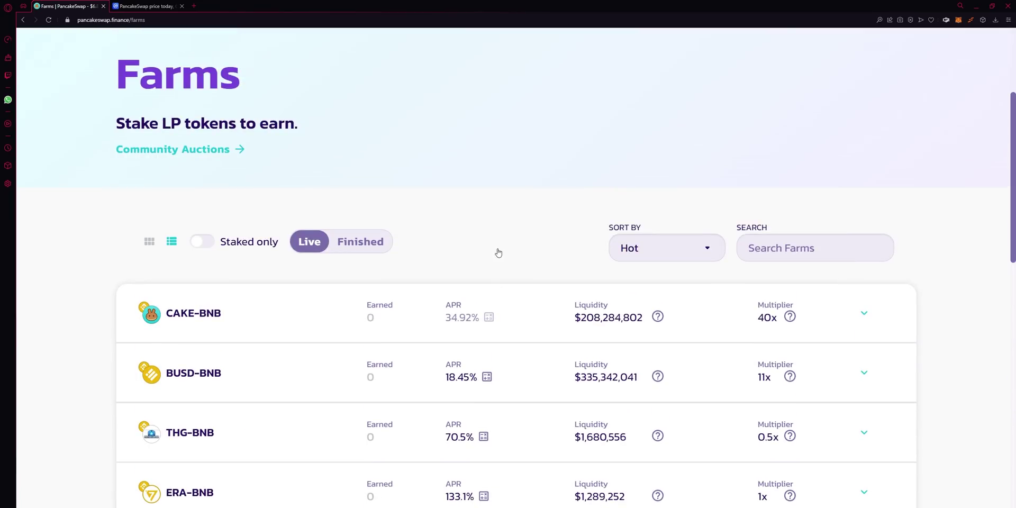
Open the Syrup Pools page and examine the live staking pools and their yields
click(535, 133)
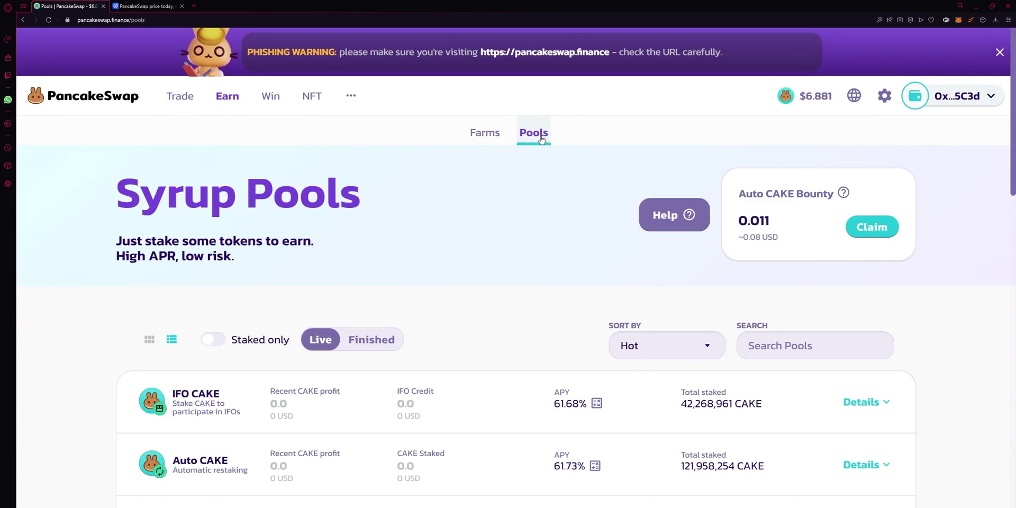
scroll(563, 110, down, 1)
scroll(564, 110, down, 3)
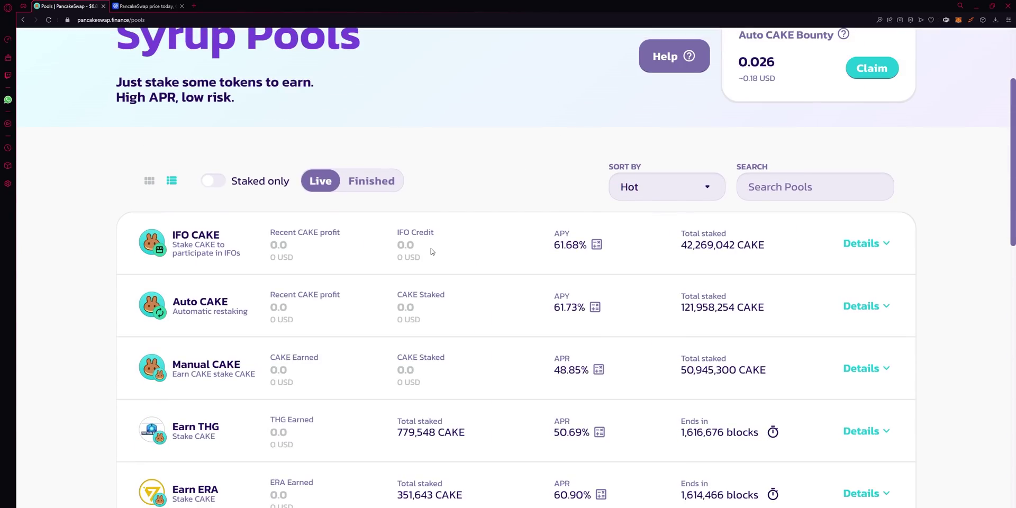
scroll(477, 265, up, 3)
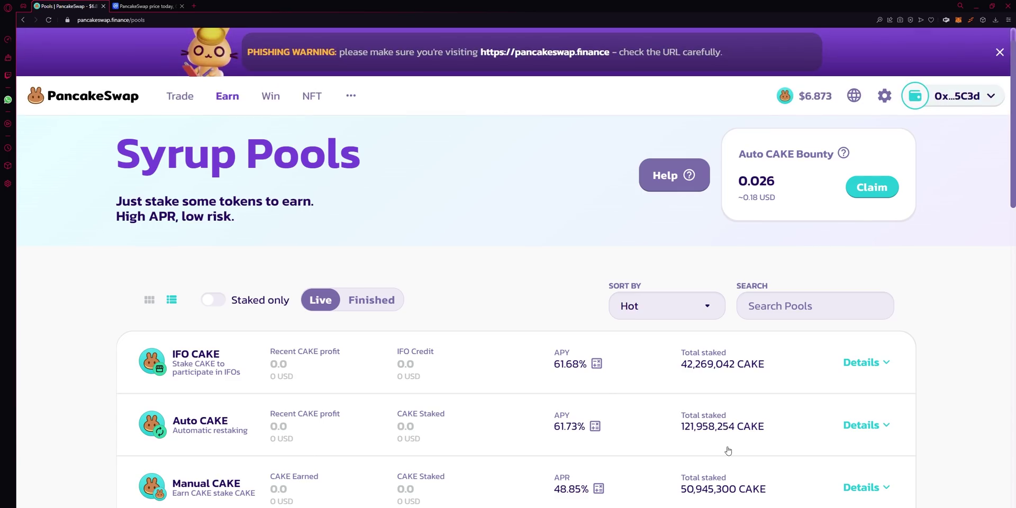
scroll(503, 294, down, 4)
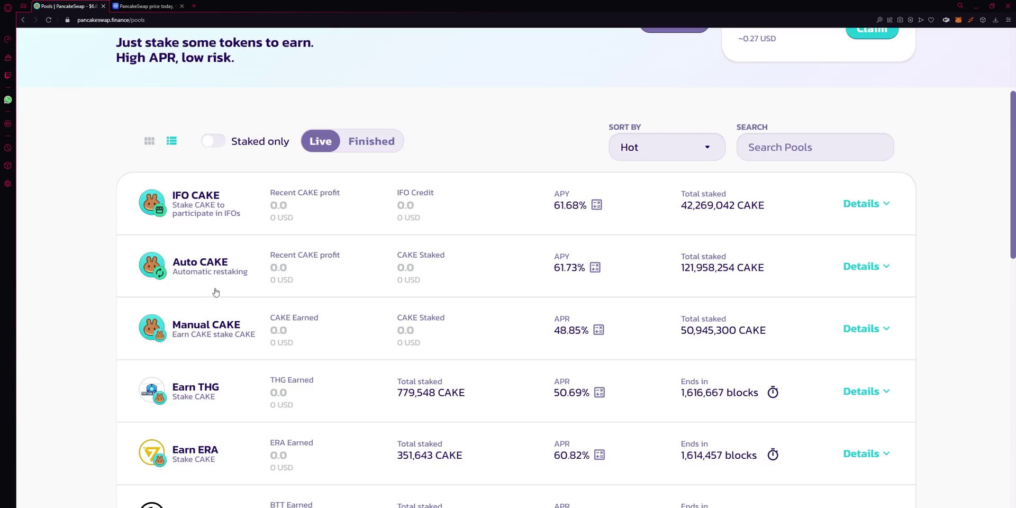
scroll(214, 270, down, 1)
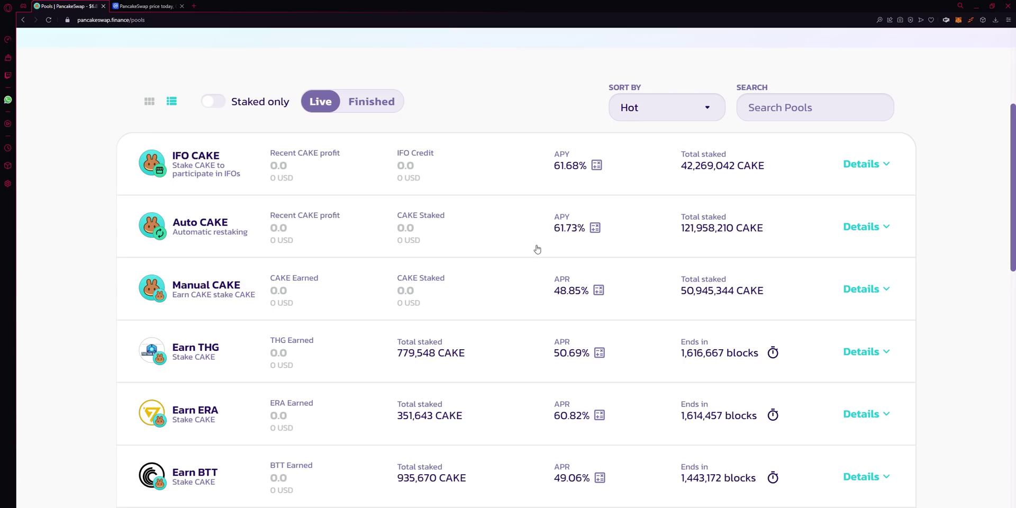
Look through the live Syrup Pools list and return to the CAKE pools at its beginning
scroll(269, 251, down, 1)
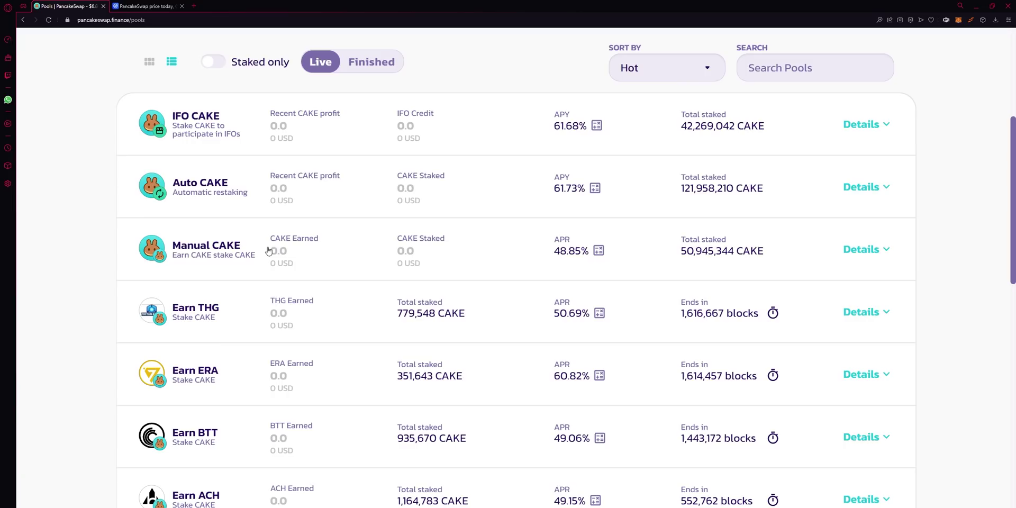
scroll(175, 273, down, 2)
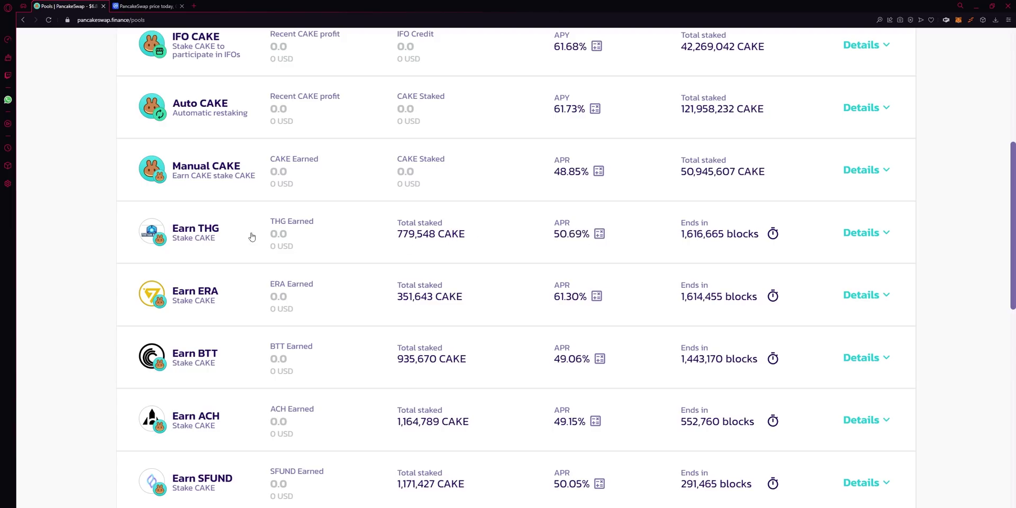
scroll(214, 239, down, 1)
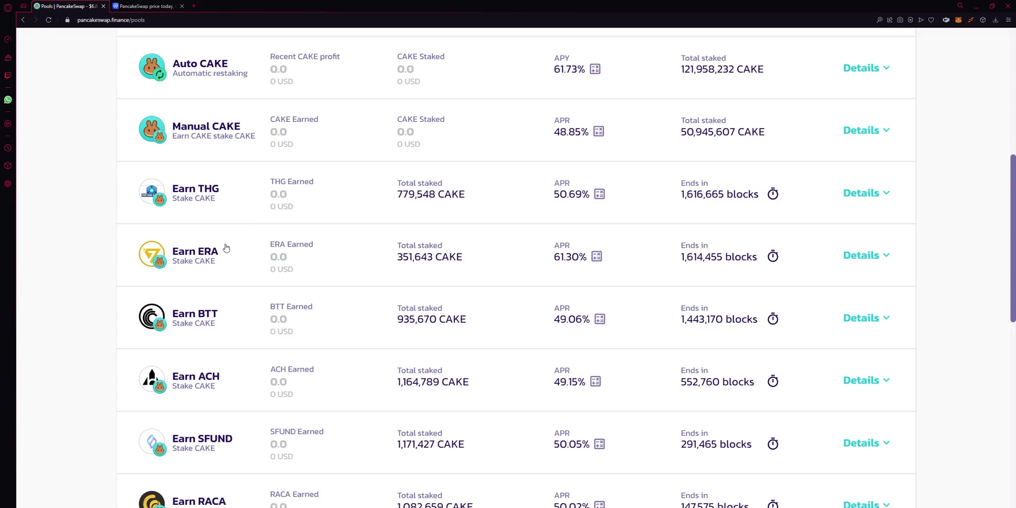
scroll(238, 260, down, 3)
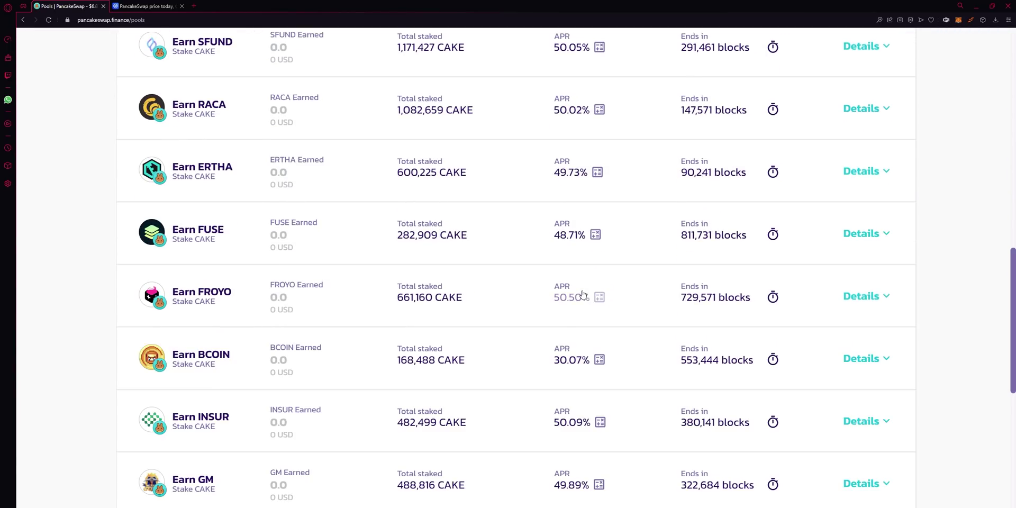
scroll(582, 293, up, 5)
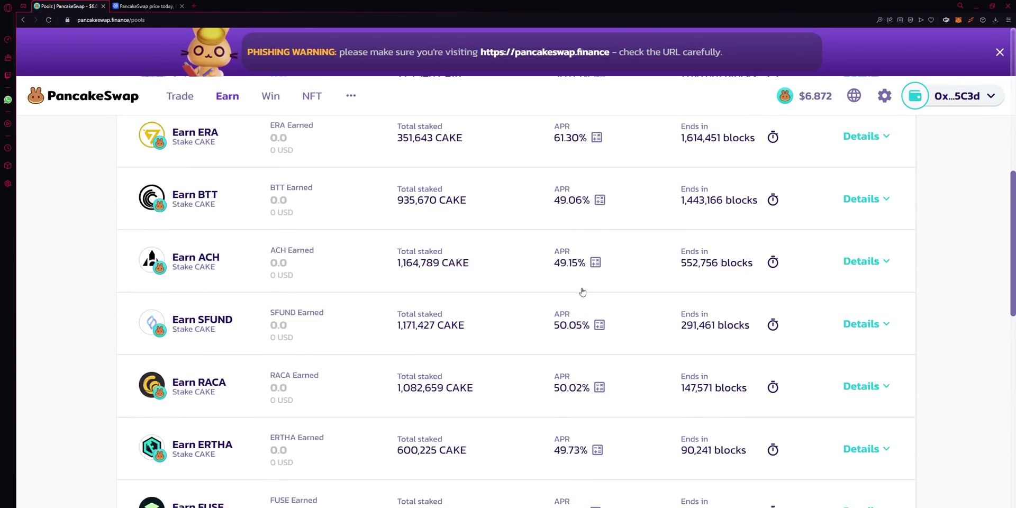
scroll(580, 295, up, 3)
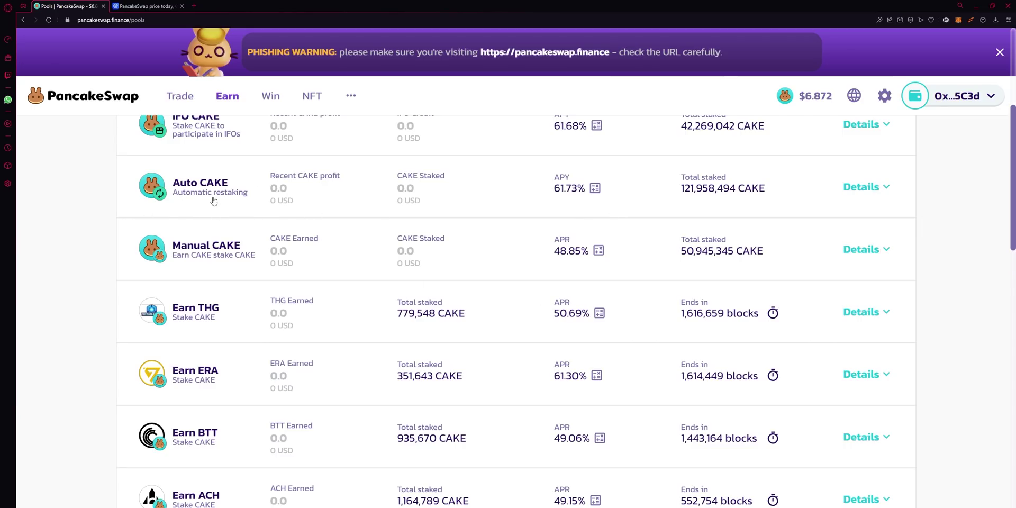
Expand the Manual CAKE and Auto CAKE pools, collapse Manual CAKE and view the Auto CAKE details
drag(170, 183, 259, 255)
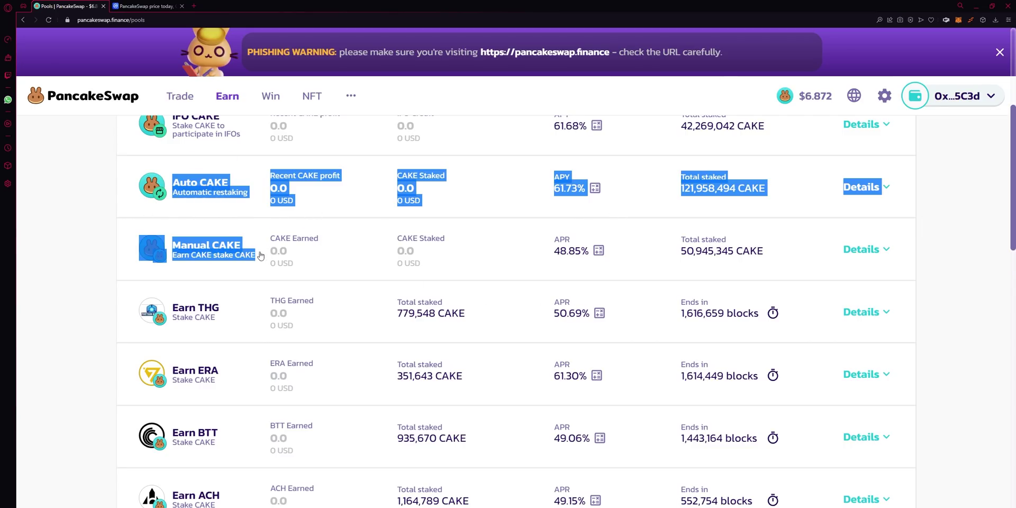
click(222, 227)
click(223, 186)
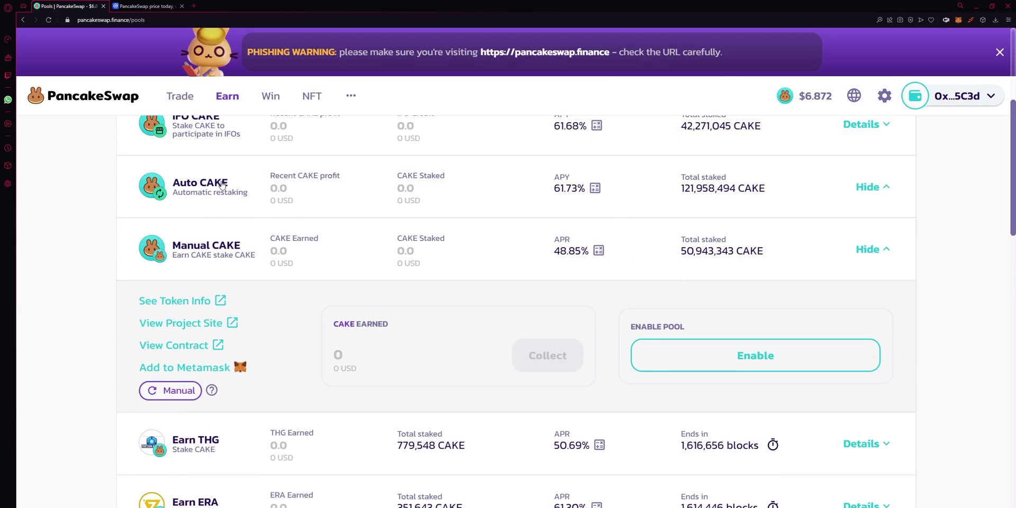
click(220, 369)
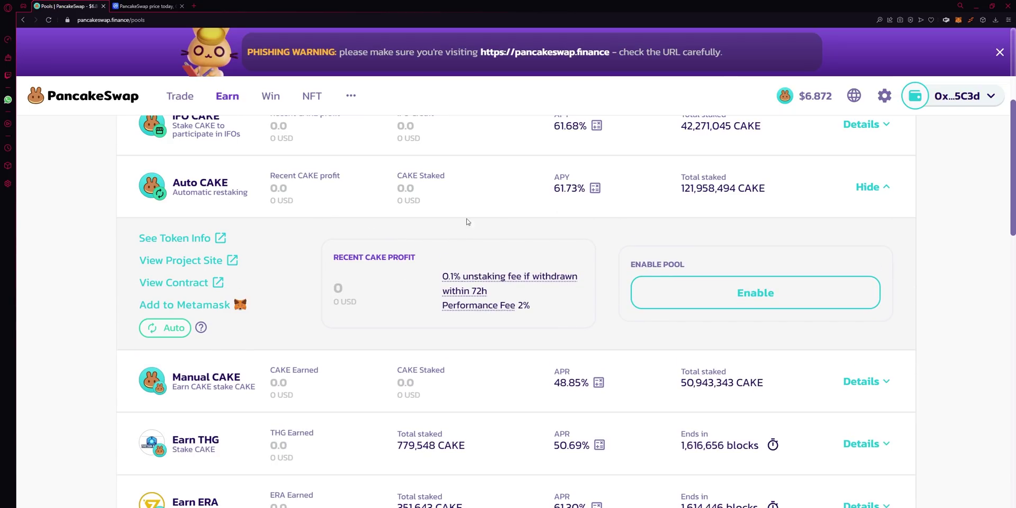
Open the ROI Calculator for the Auto CAKE pool and set the staked amount to 1000 USD
click(596, 189)
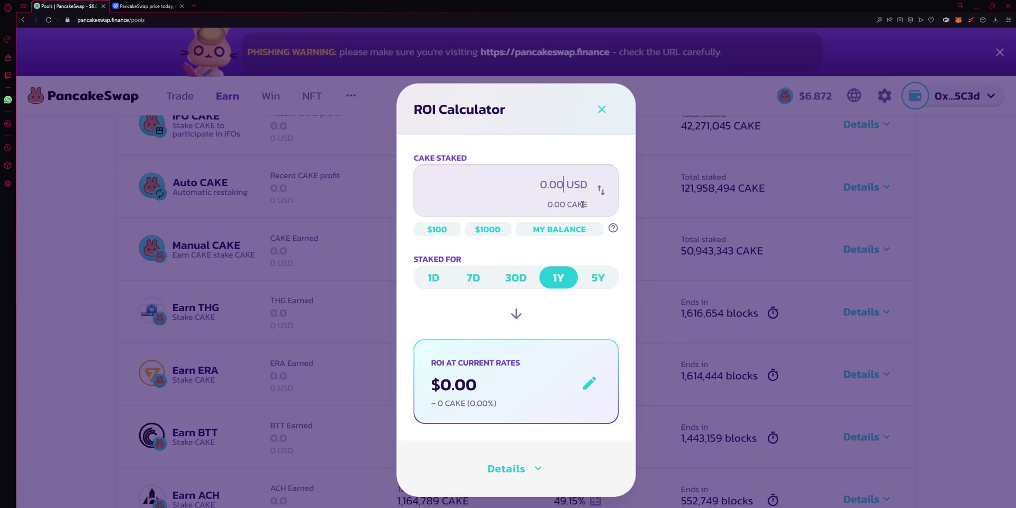
text(1000)
double_click(556, 183)
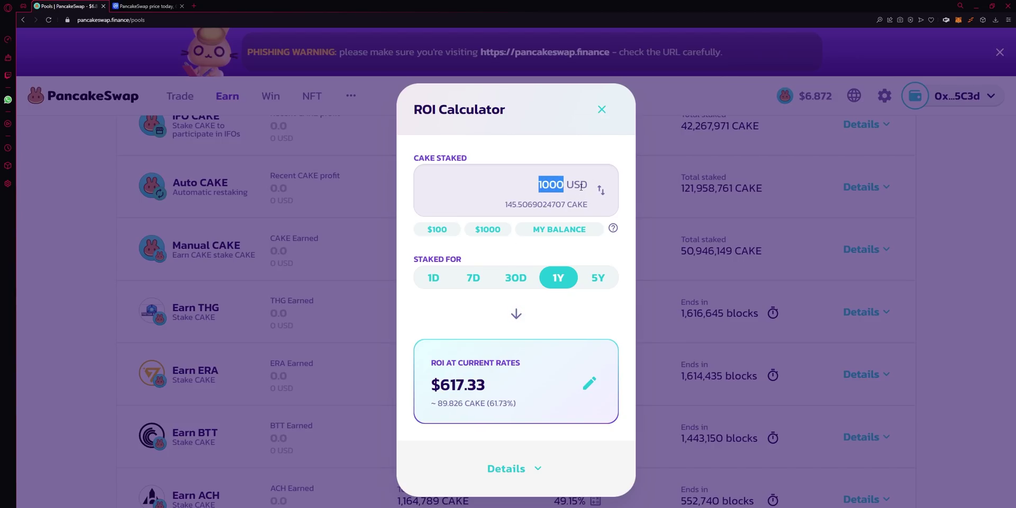
Examine the stake's CAKE equivalent and the one-year ROI in USD and CAKE
drag(504, 202, 591, 208)
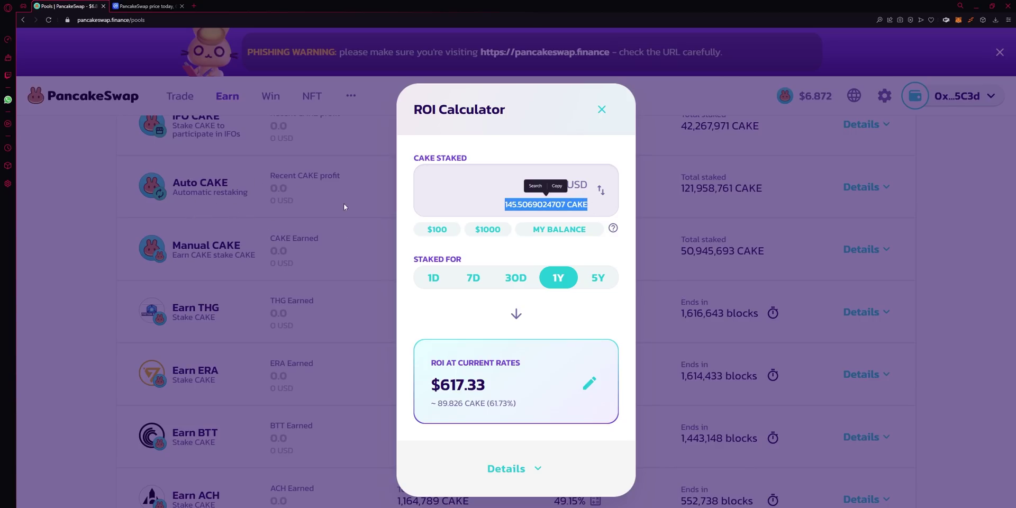
click(417, 221)
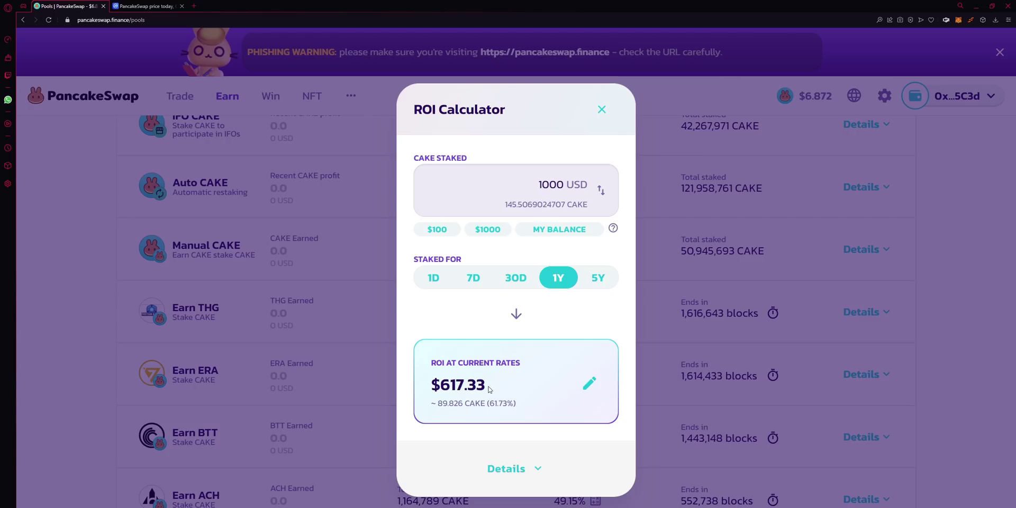
drag(488, 389, 429, 389)
click(522, 385)
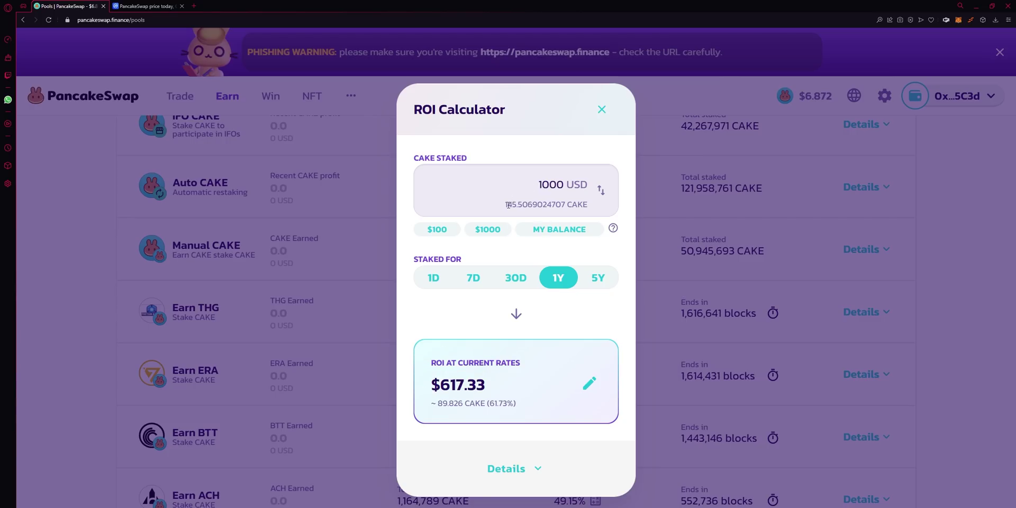
drag(508, 205, 590, 207)
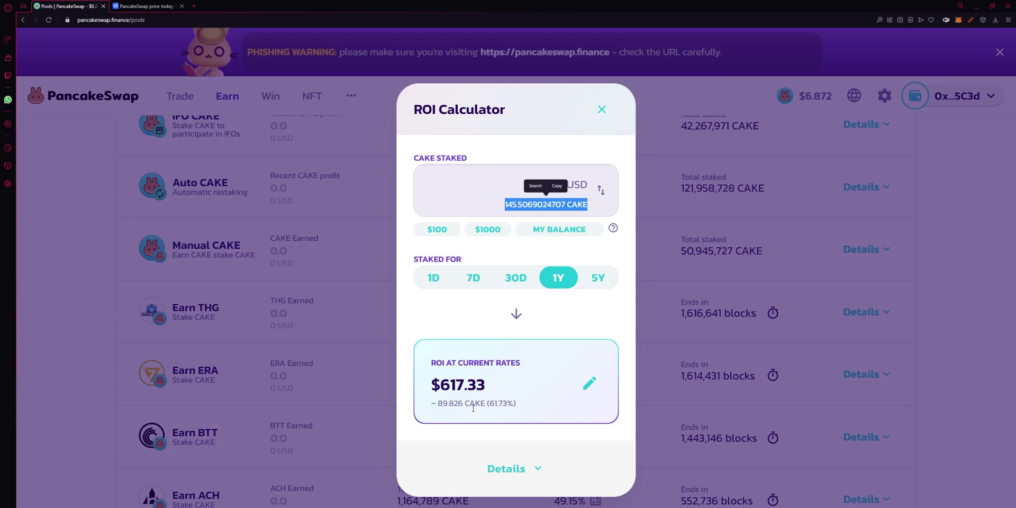
drag(435, 404, 524, 412)
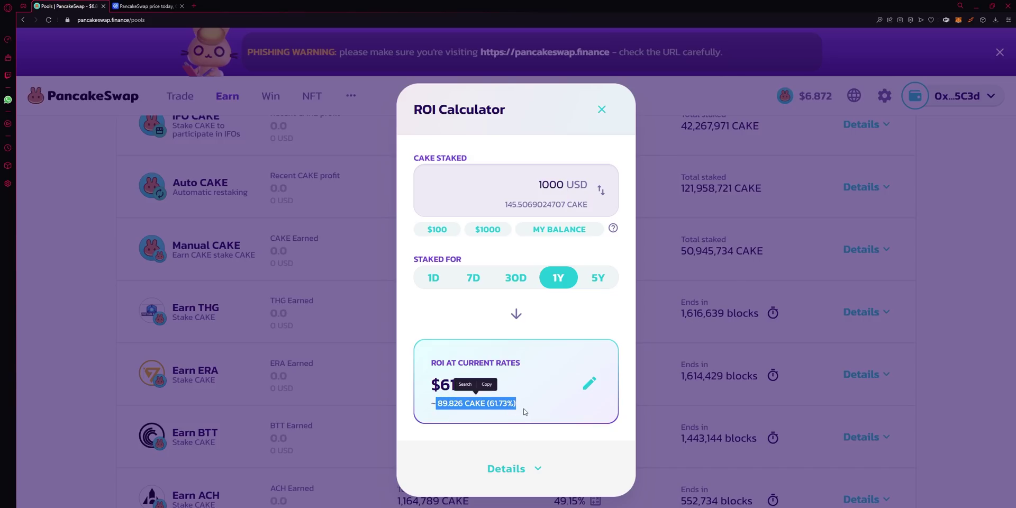
click(525, 412)
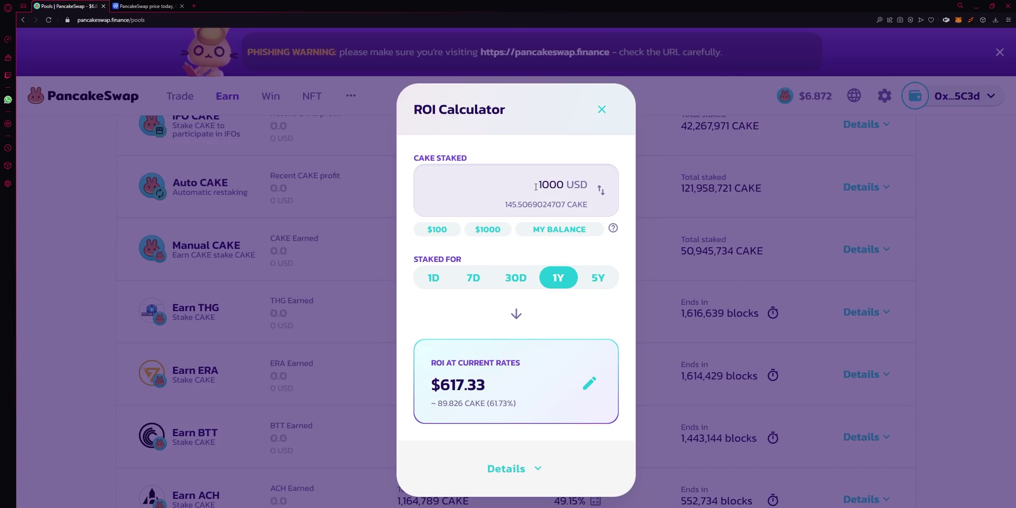
drag(536, 186, 586, 186)
drag(488, 385, 429, 386)
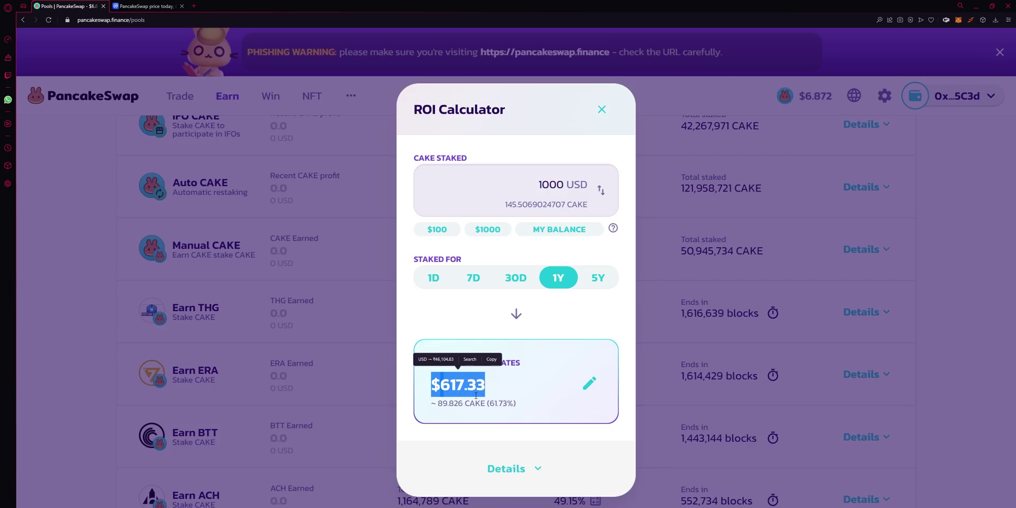
click(543, 412)
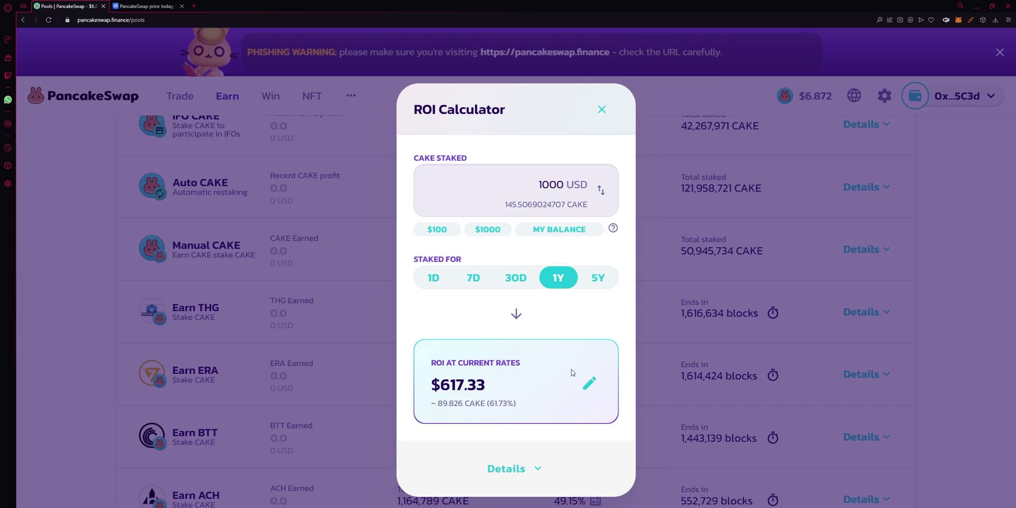
Compare the ROI for staking periods of 1D, 7D and 30D
click(443, 285)
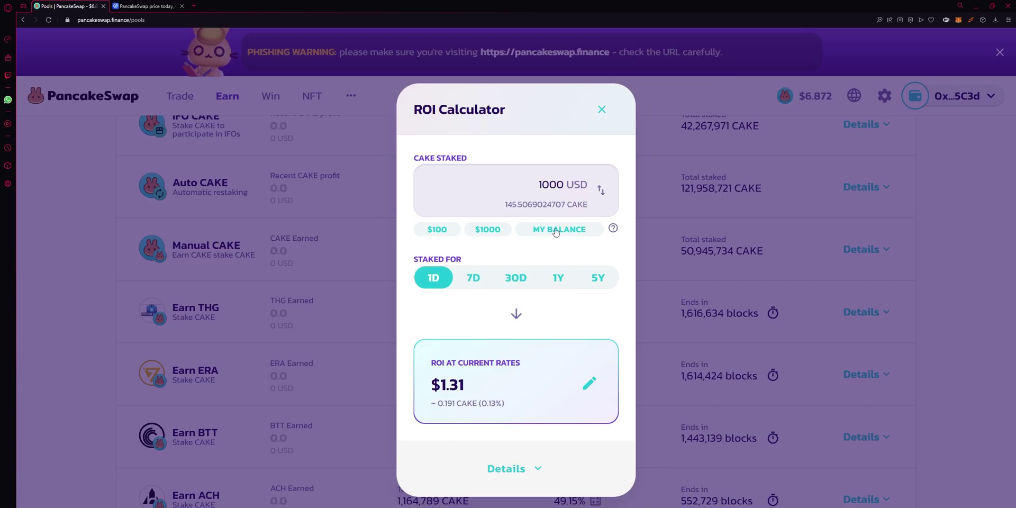
click(473, 278)
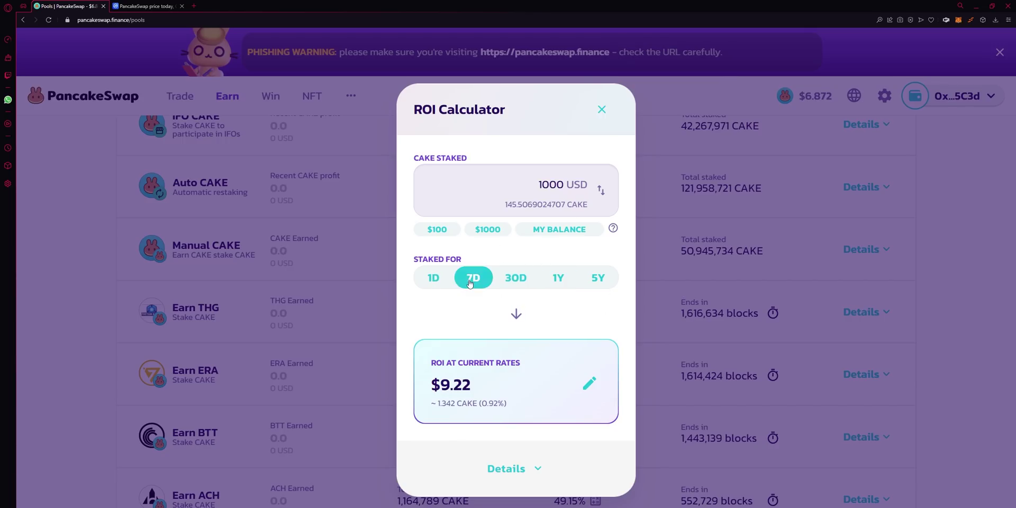
click(515, 278)
Examine the 30-day ROI in USD and CAKE against the 1000 USD stake
double_click(540, 185)
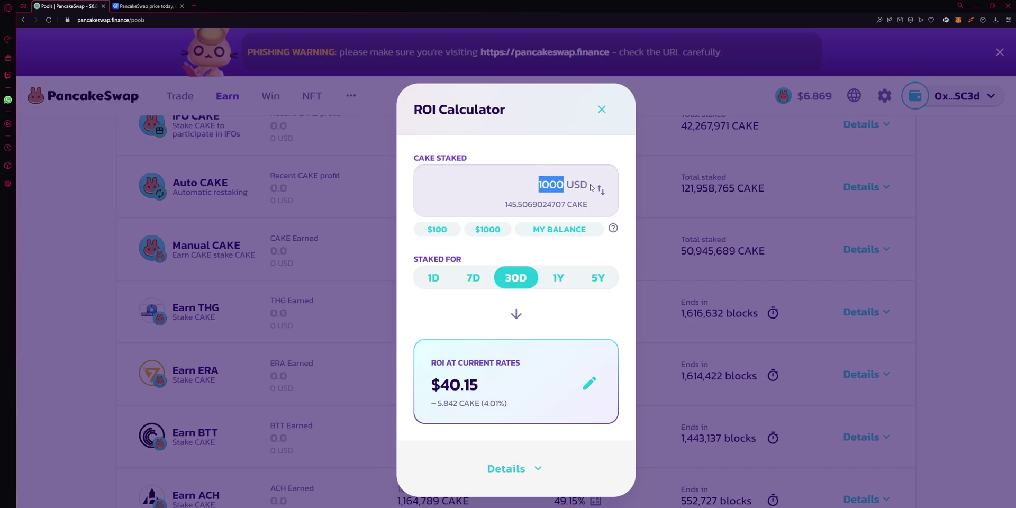
triple_click(455, 392)
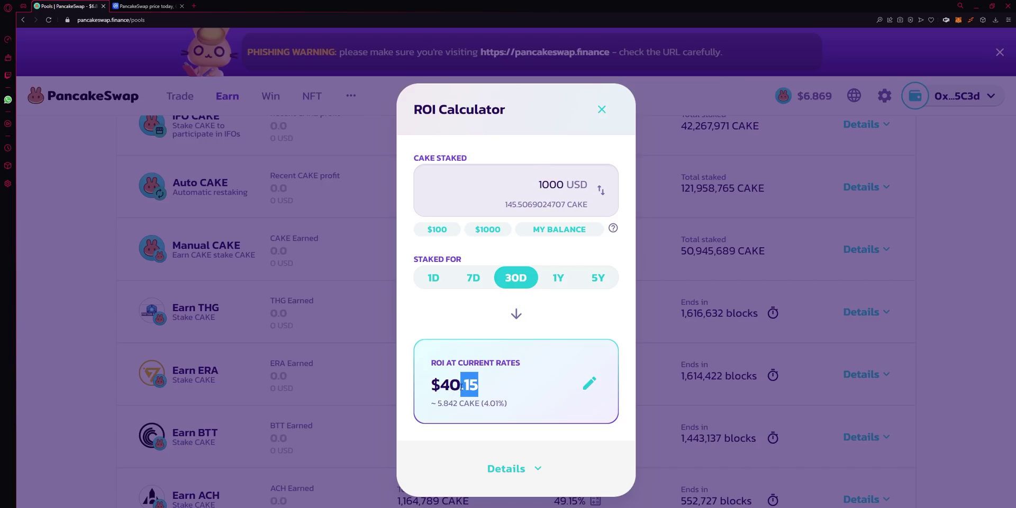
click(519, 408)
triple_click(488, 388)
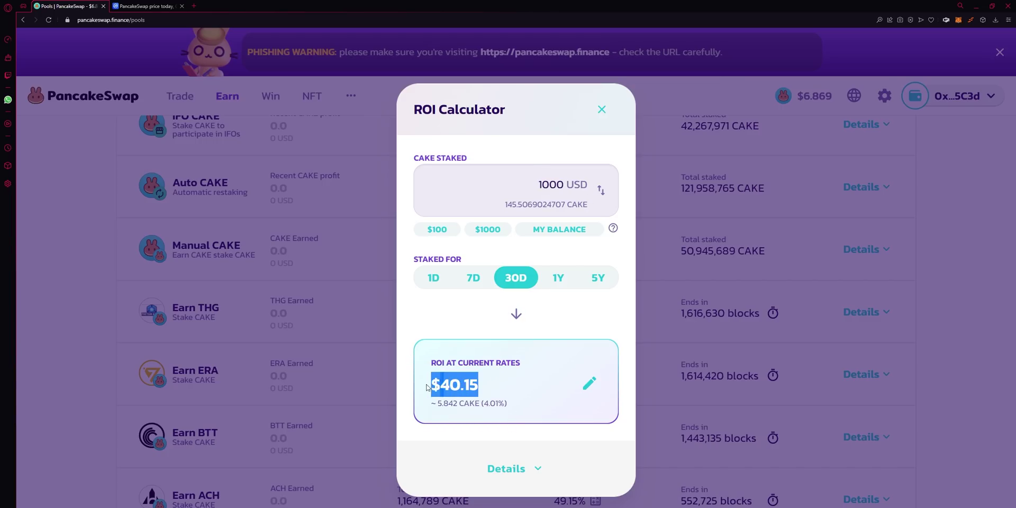
click(514, 390)
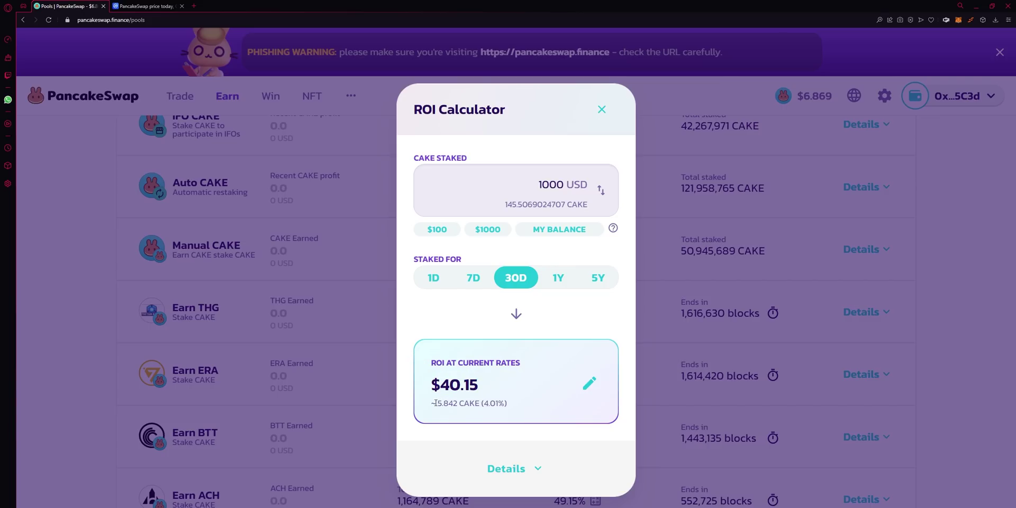
drag(435, 403, 478, 403)
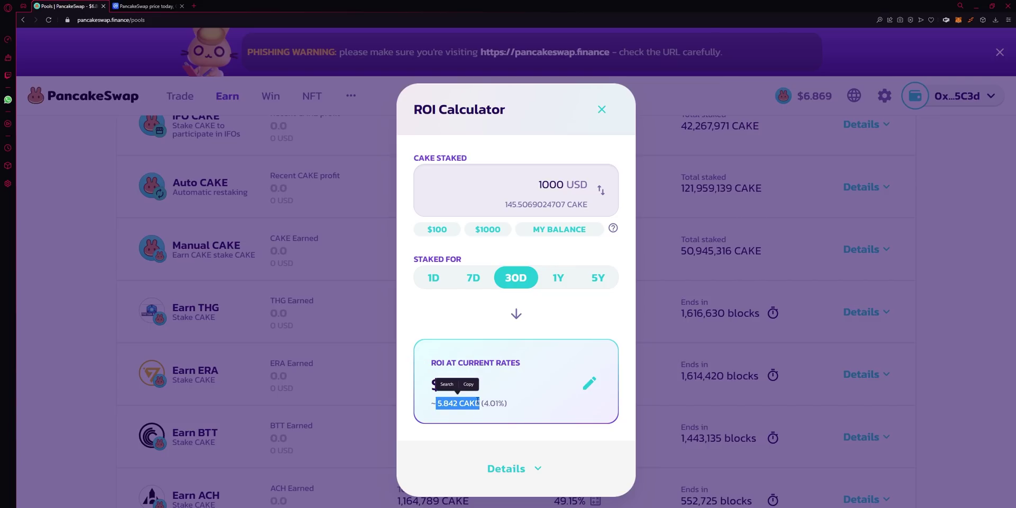
click(472, 394)
triple_click(469, 394)
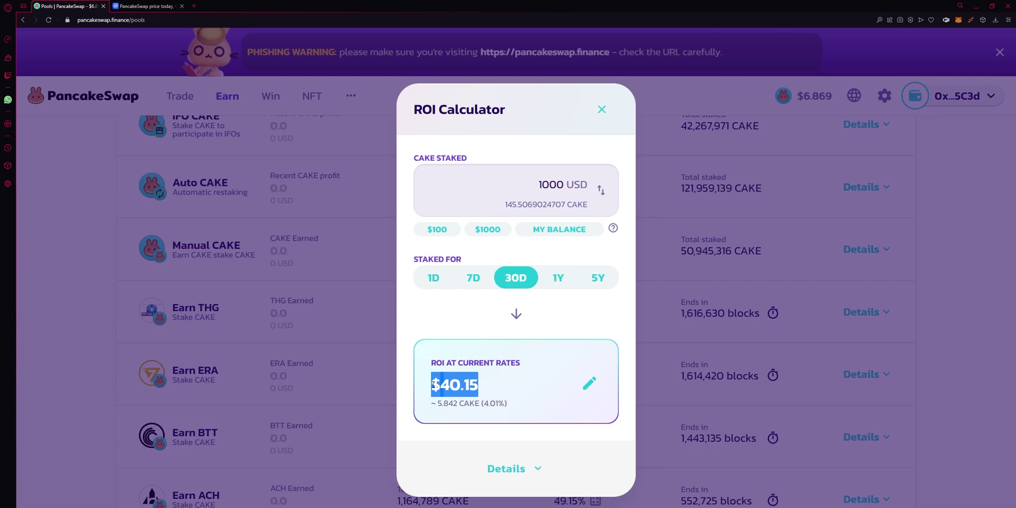
drag(480, 404, 438, 404)
triple_click(493, 385)
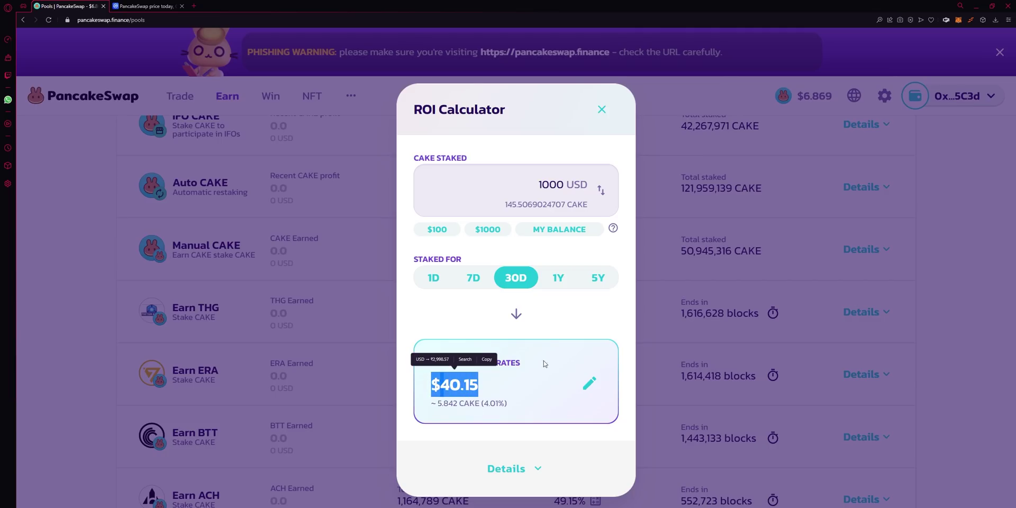
click(557, 326)
Set the staking period to 5Y and examine the projected ROI in USD and CAKE against the stake
click(598, 278)
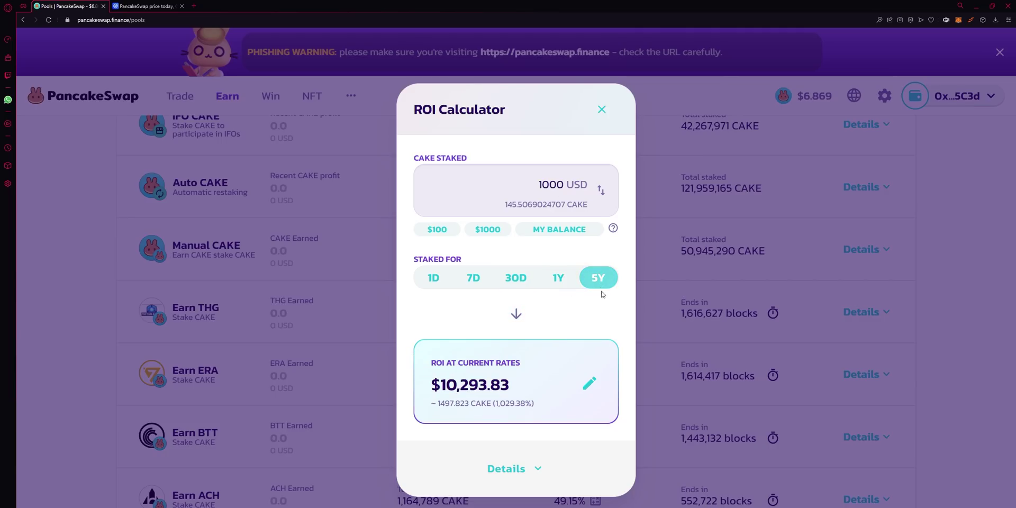
drag(440, 385, 515, 393)
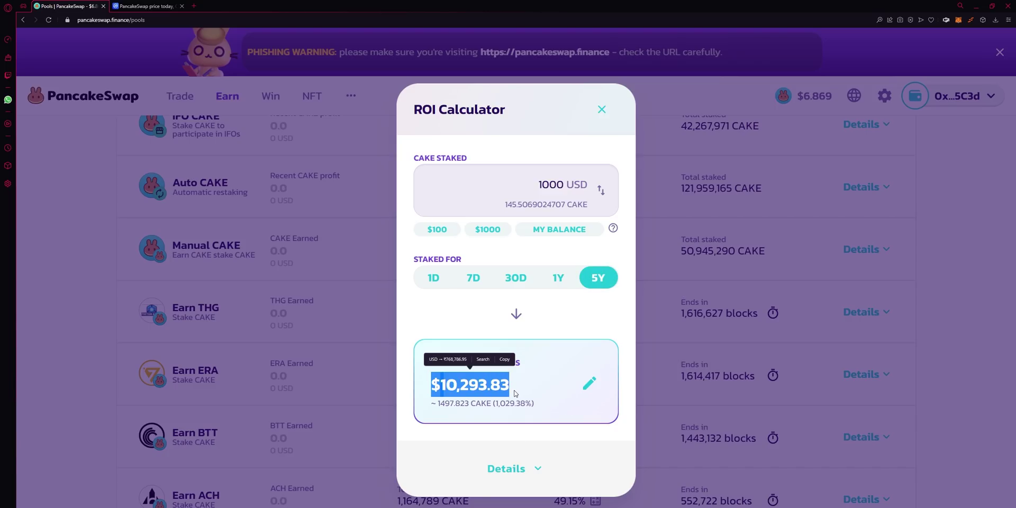
click(526, 388)
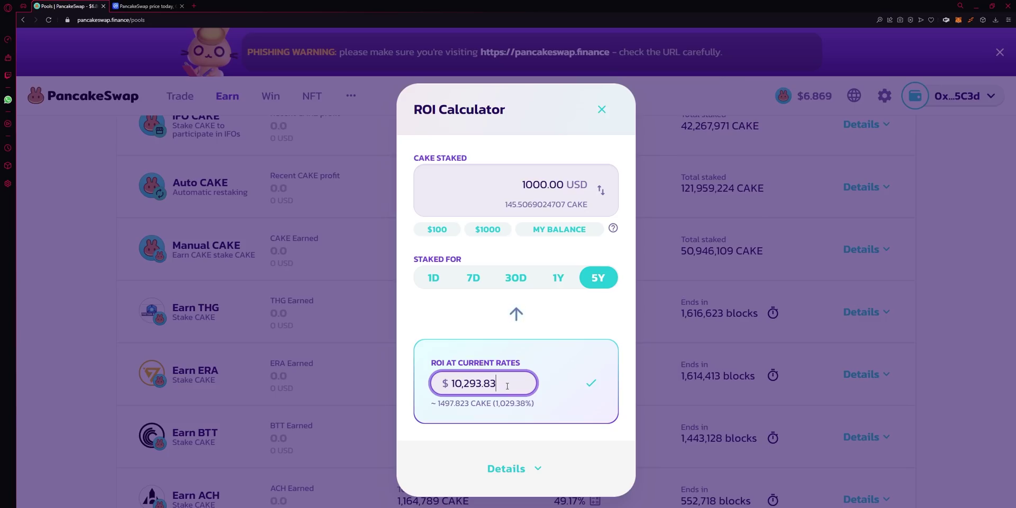
drag(436, 404, 492, 403)
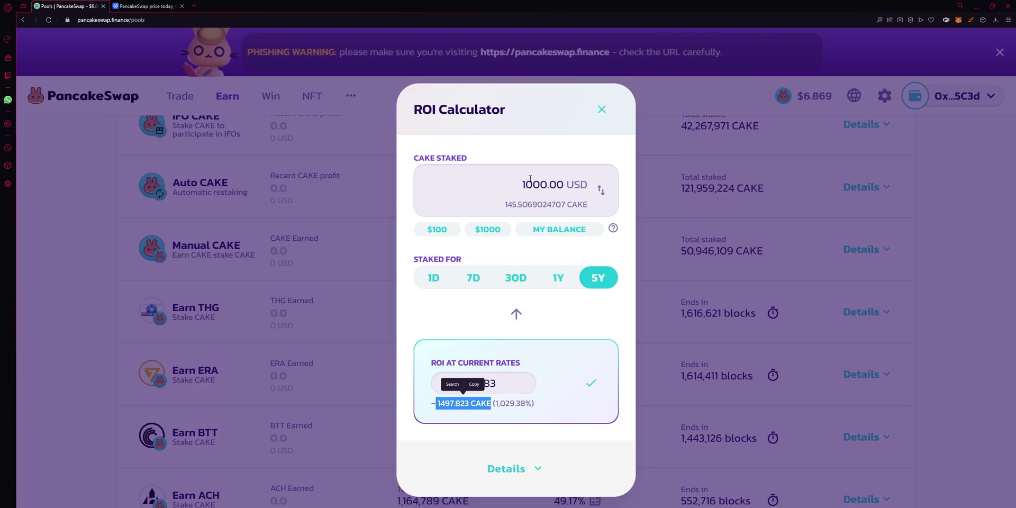
drag(521, 184, 583, 181)
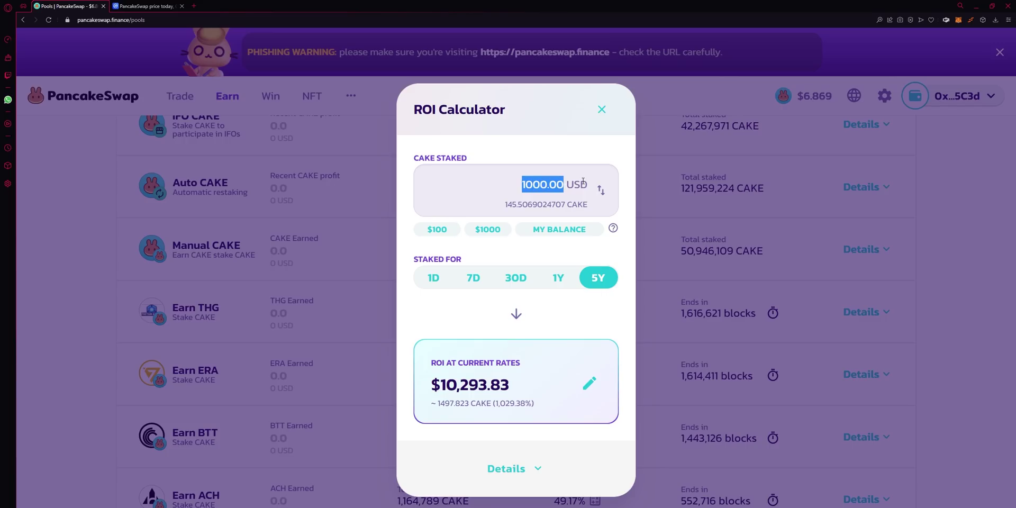
Check the ROI for the 1D and 7D staking periods again and close the ROI Calculator
click(433, 278)
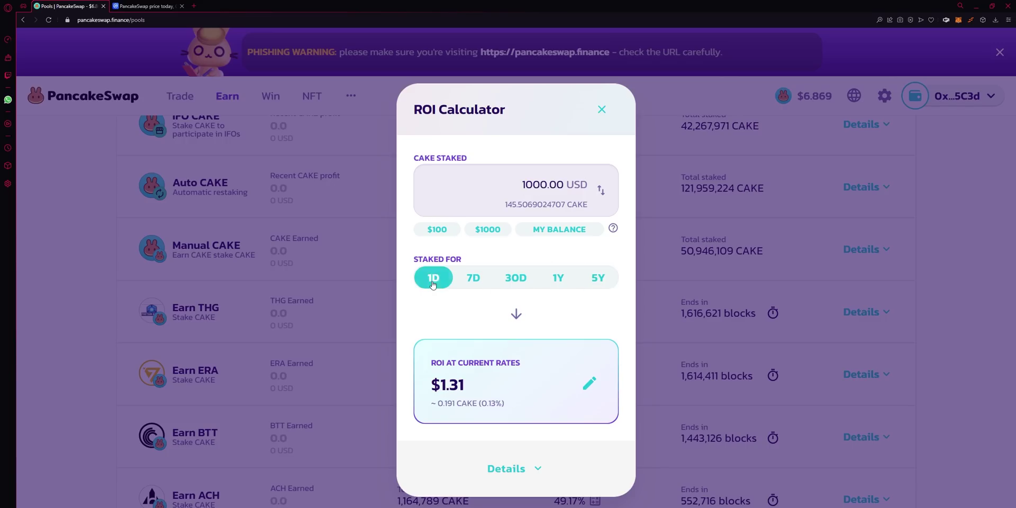
click(473, 278)
click(603, 110)
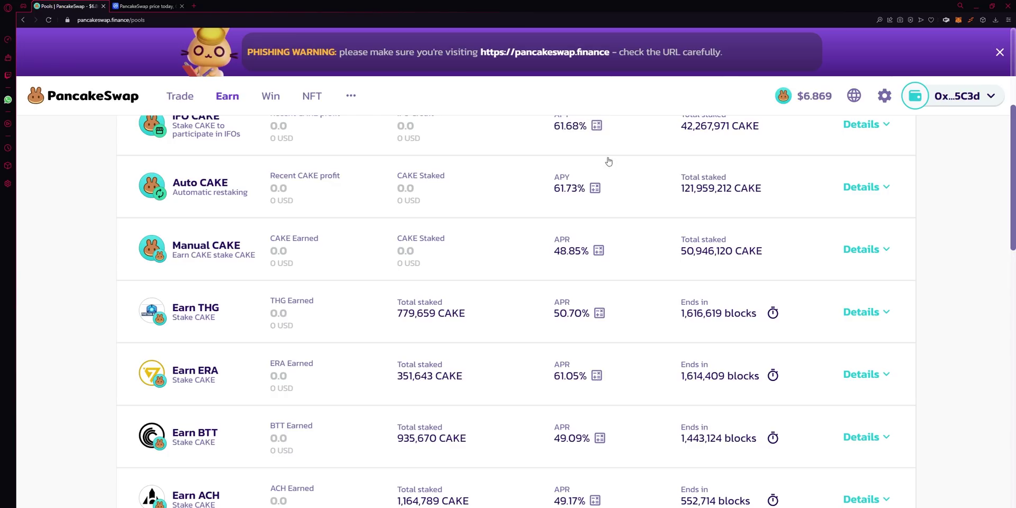
Open the ROI Calculator for the Manual CAKE pool and enter a stake of 1000 USD
click(209, 264)
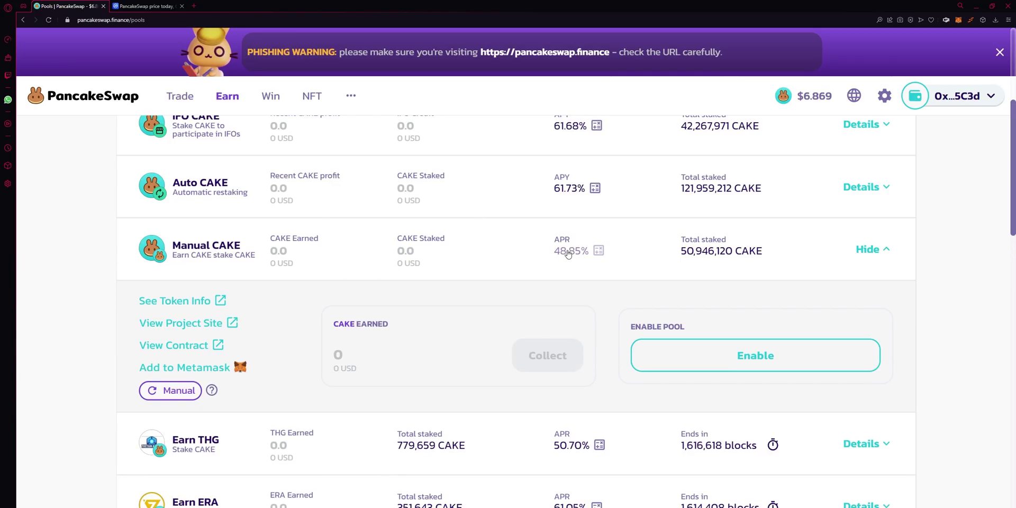
click(597, 254)
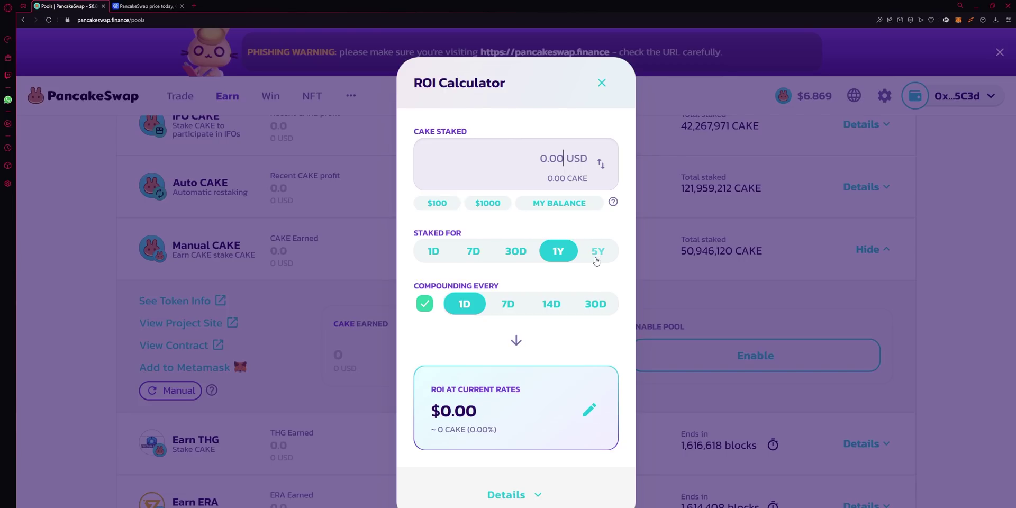
click(576, 152)
text(1000)
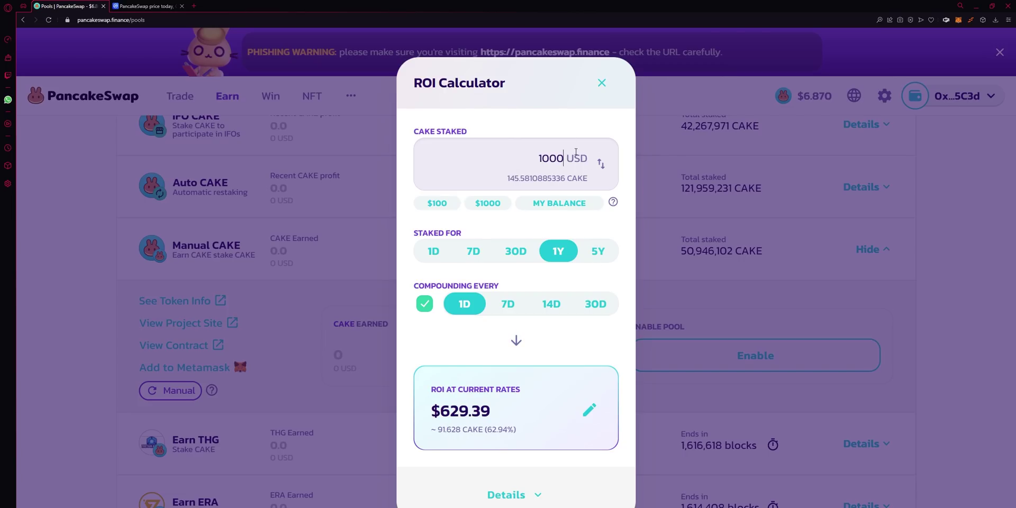
drag(531, 154, 564, 158)
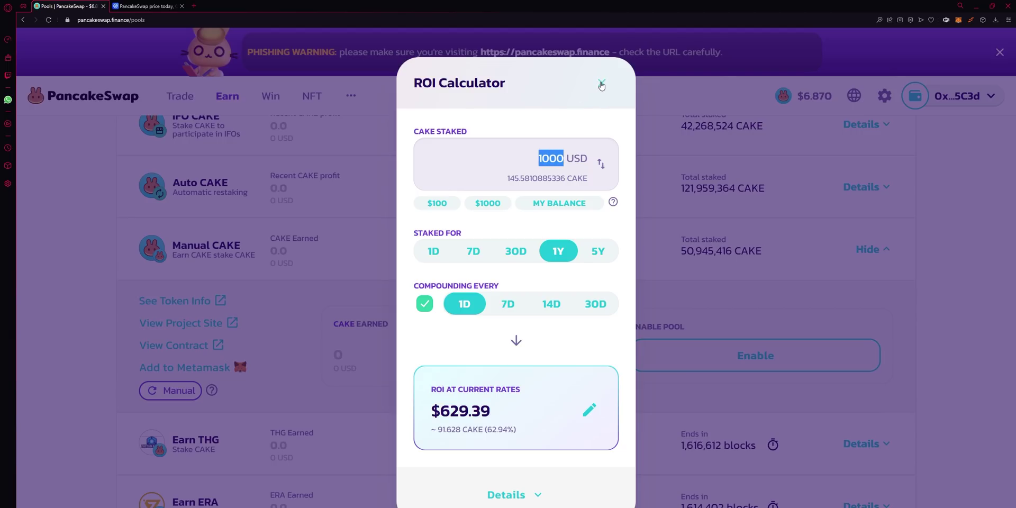
Compare 7D and 1D compounding for the Manual CAKE stake, and check the 1D staking period with compounding off and on
click(506, 310)
click(476, 308)
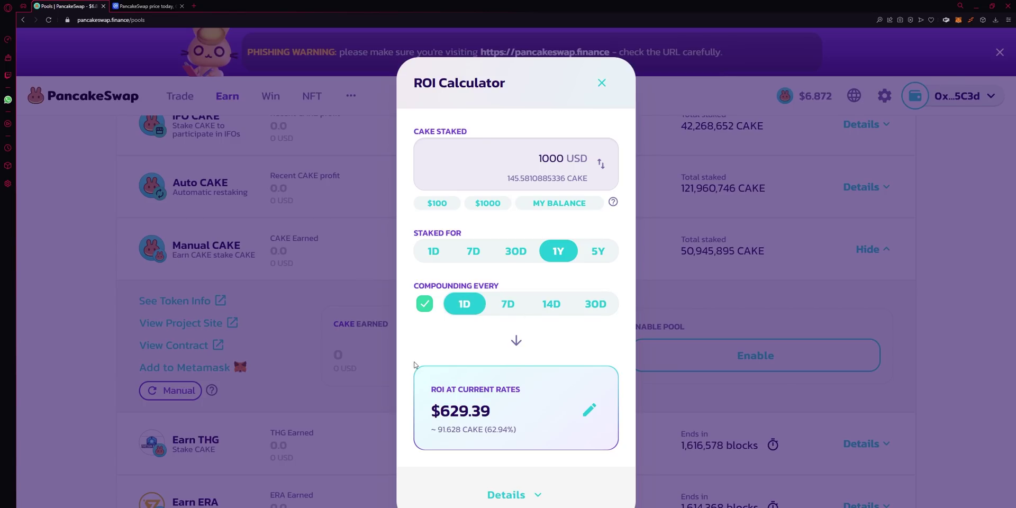
click(434, 250)
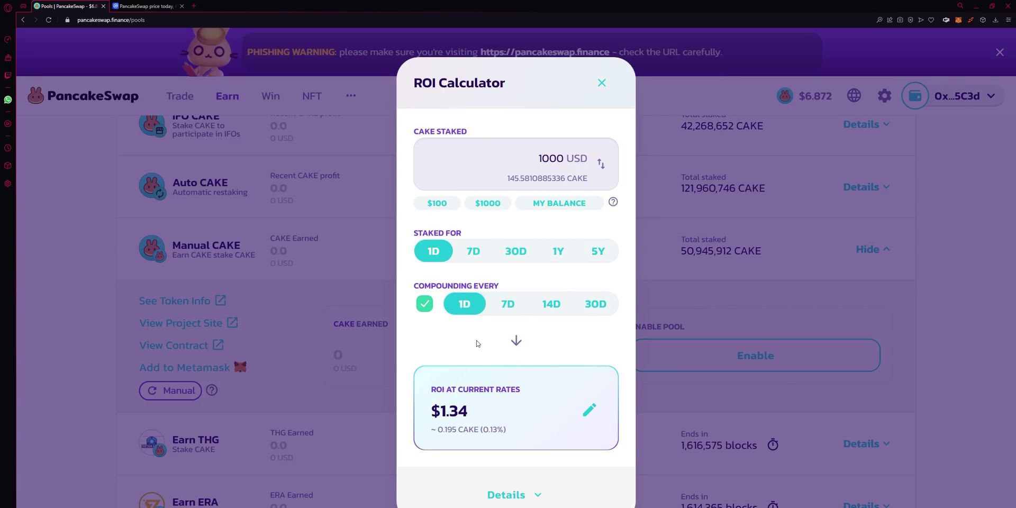
double_click(474, 412)
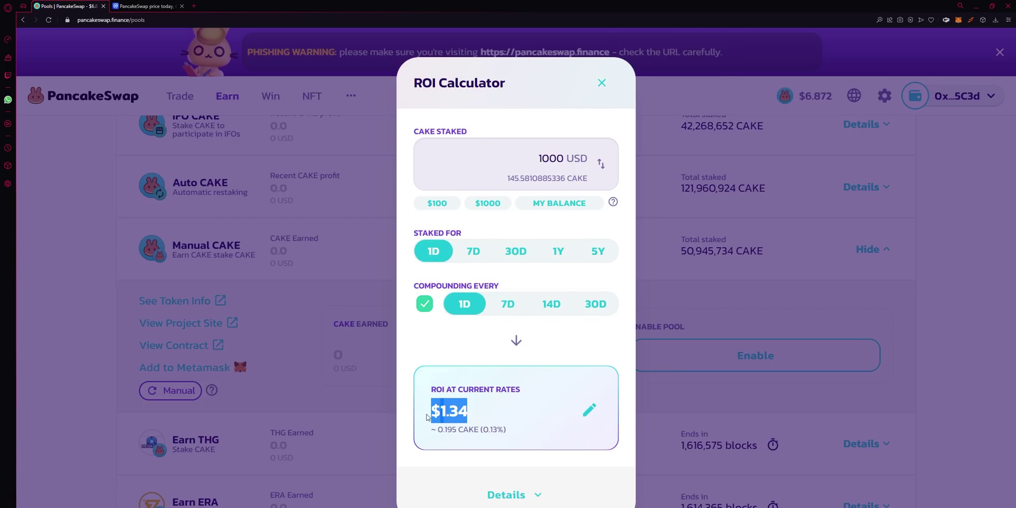
click(473, 418)
click(424, 309)
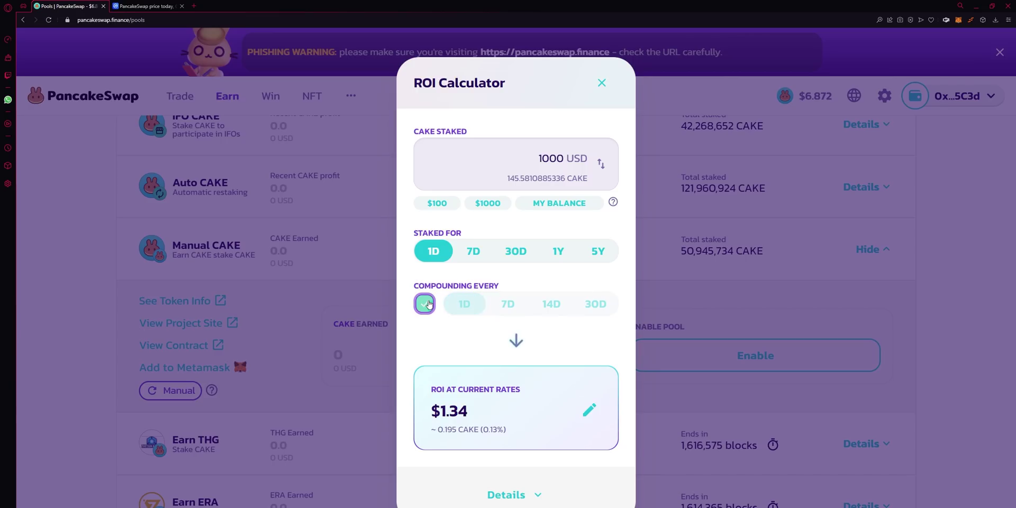
click(426, 307)
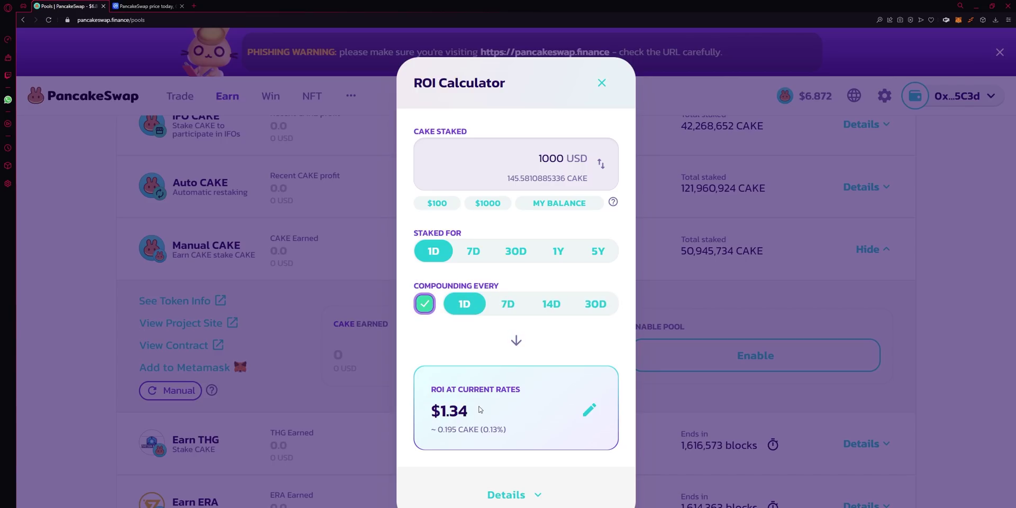
Examine the one-day ROI against the equivalent staked CAKE amount and close the ROI Calculator
drag(469, 411, 434, 412)
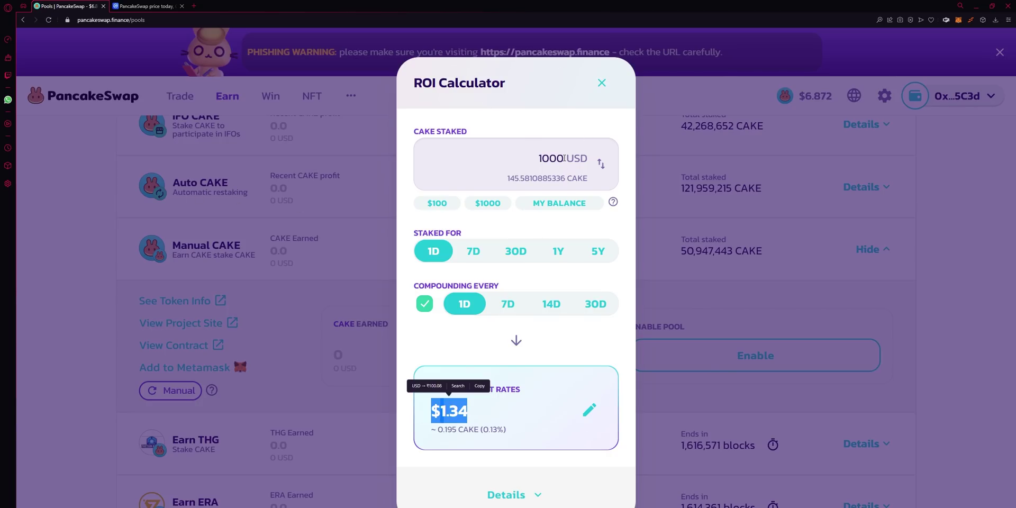
drag(505, 182, 588, 181)
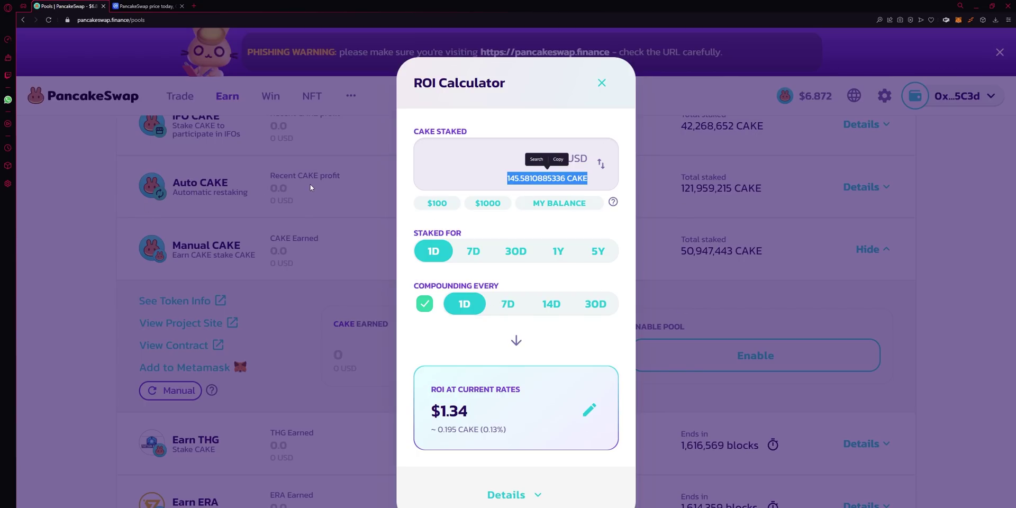
click(602, 83)
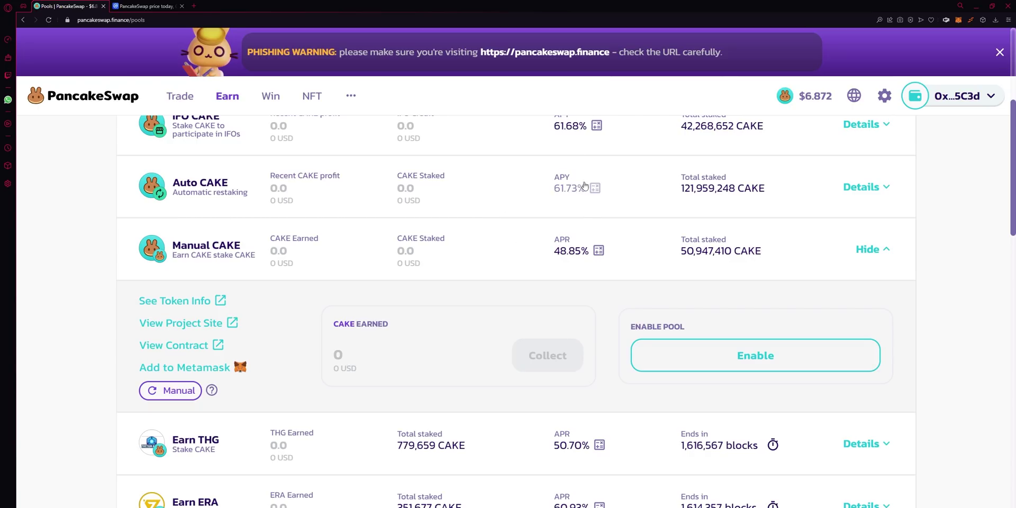
Enable the Auto CAKE pool and approve its permission to access CAKE in MetaMask
click(859, 191)
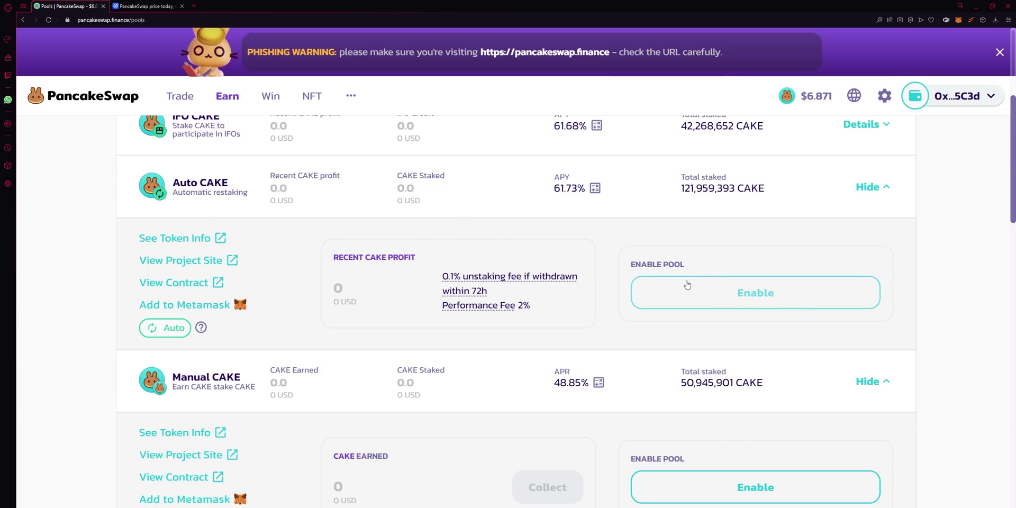
drag(629, 265, 697, 269)
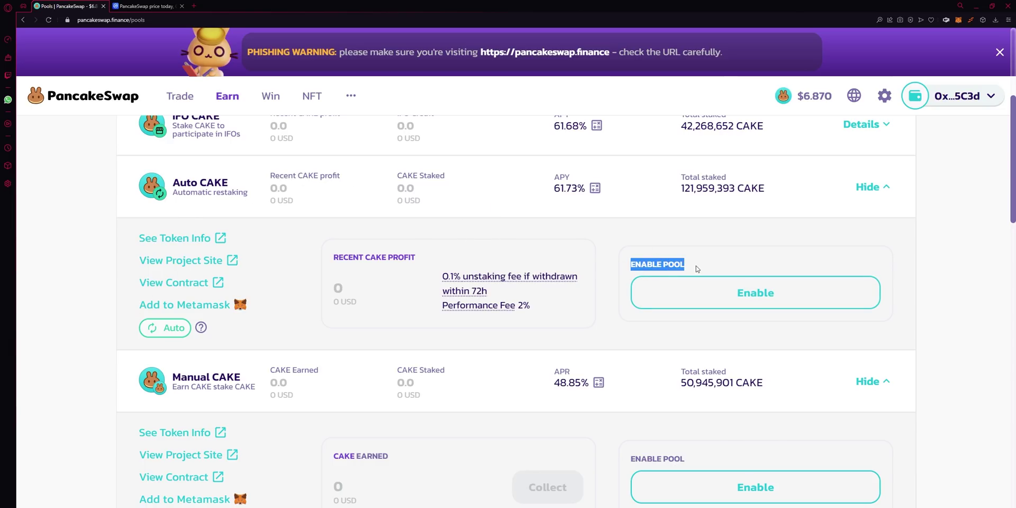
click(953, 273)
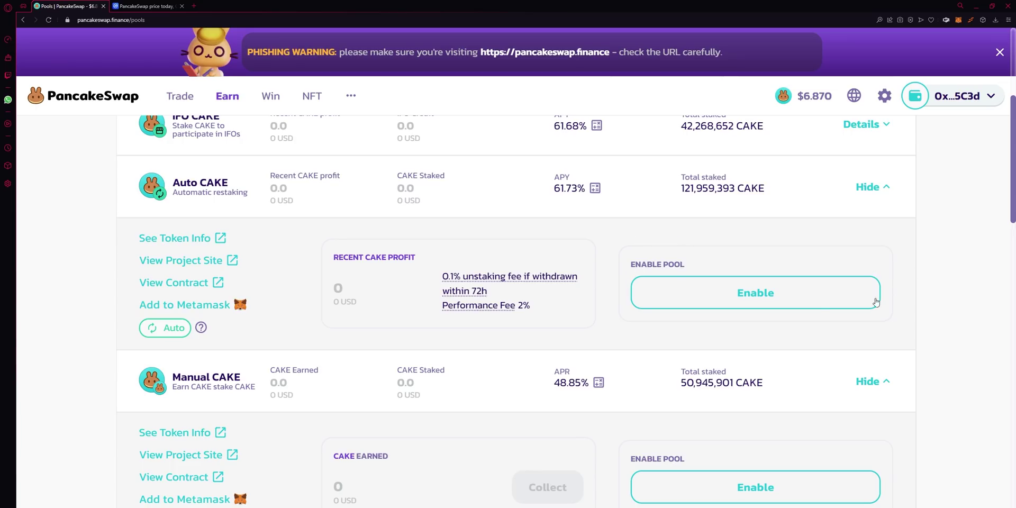
click(744, 303)
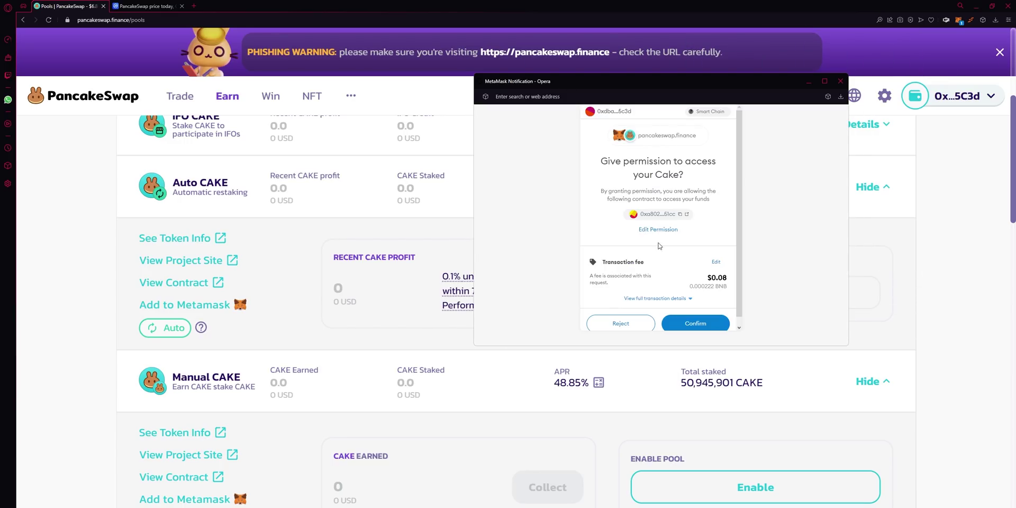
scroll(724, 307, down, 1)
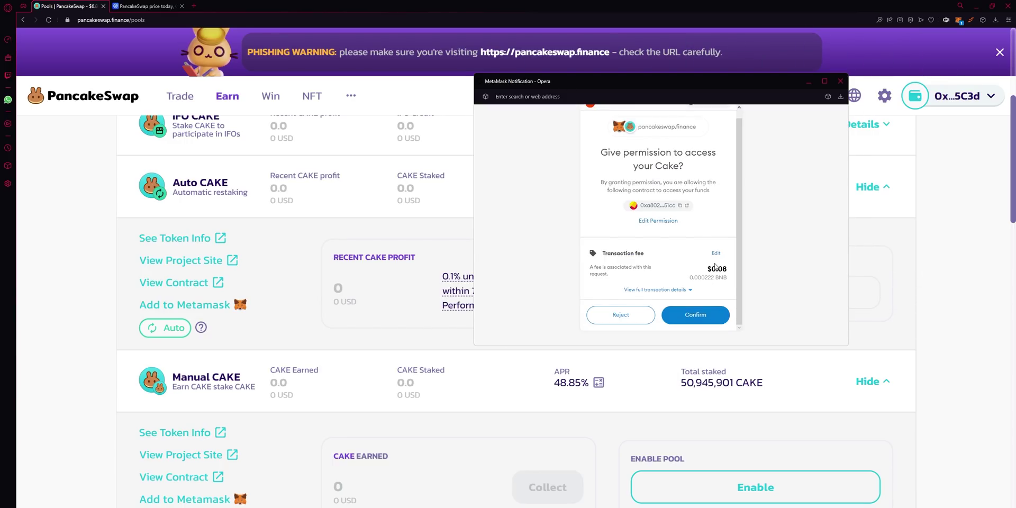
click(710, 315)
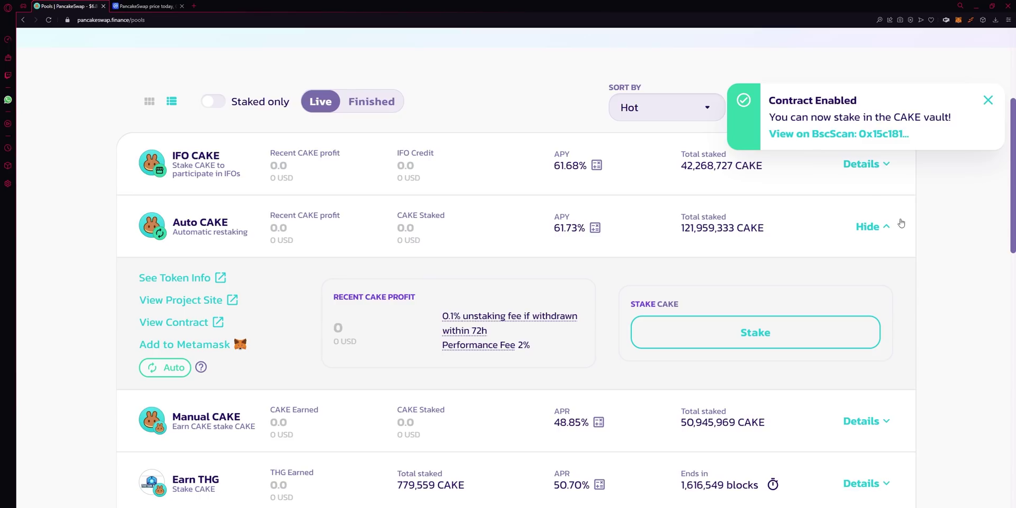
Set the Auto CAKE stake to the maximum balance of 4.071280950860697106 CAKE and submit it
drag(770, 99, 874, 105)
click(974, 219)
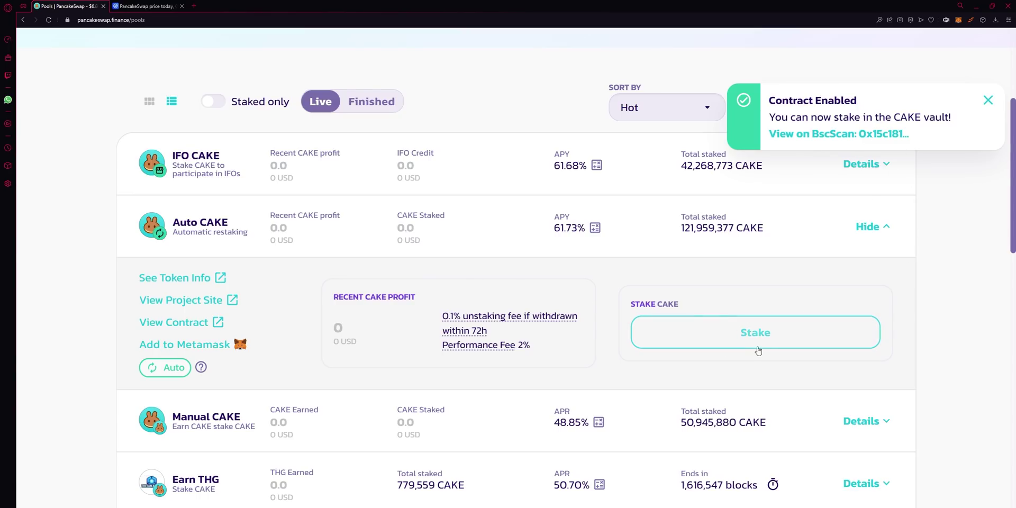
click(777, 341)
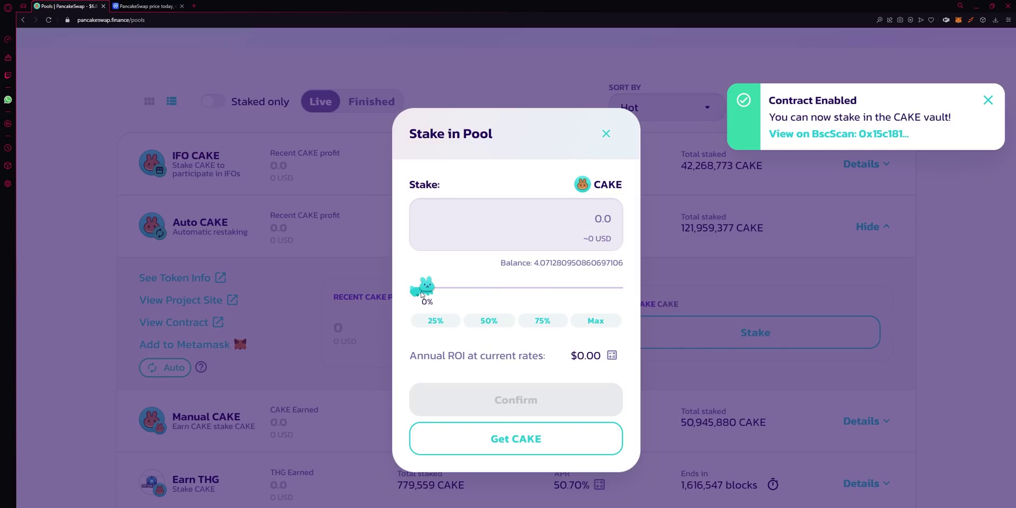
drag(418, 291, 637, 287)
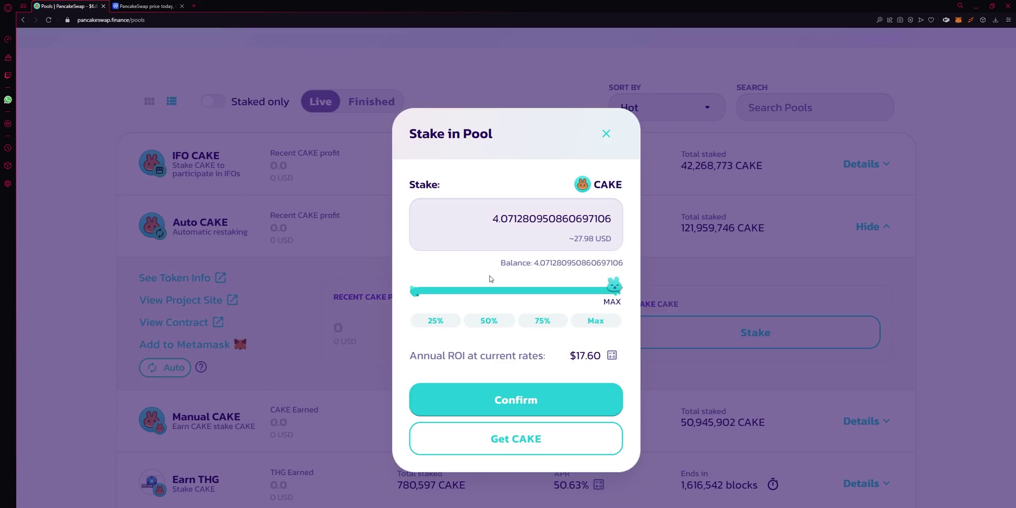
click(562, 406)
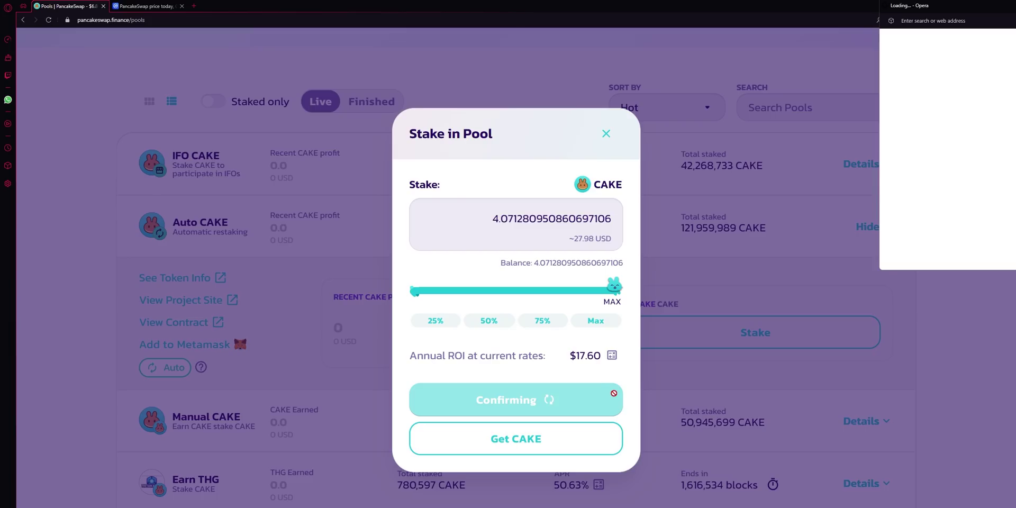
Review the estimated gas fee of the staking deposit in MetaMask and confirm the transaction
drag(950, 7, 771, 58)
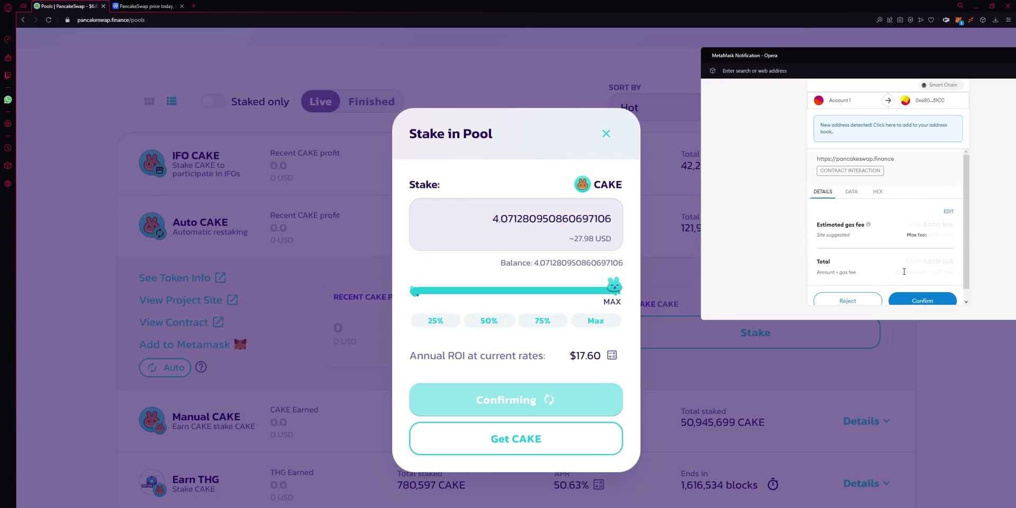
scroll(961, 234, down, 2)
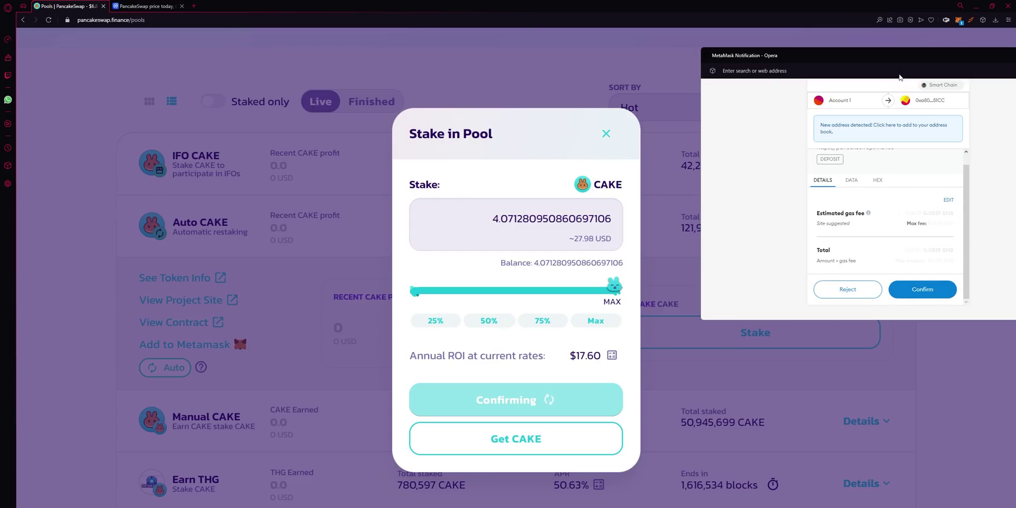
drag(922, 68, 838, 59)
click(846, 288)
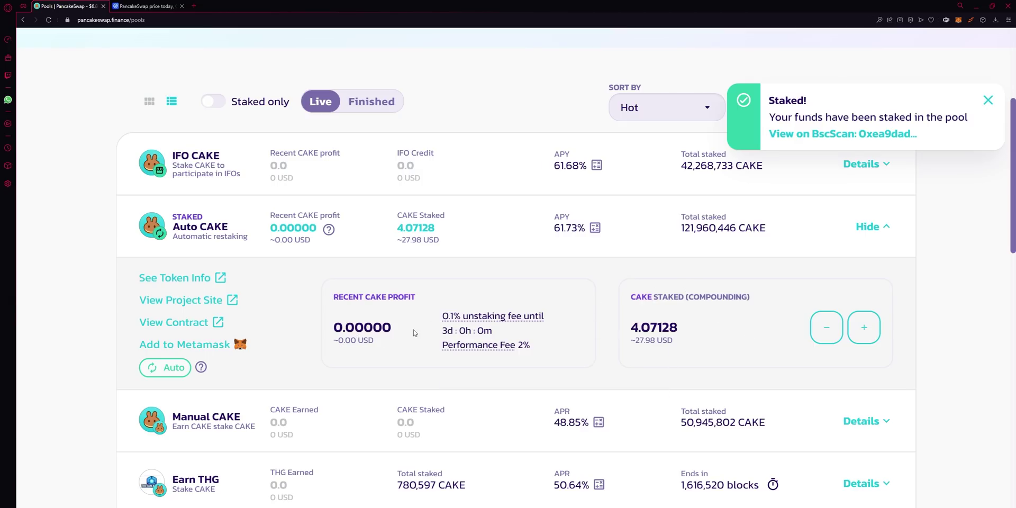
Open the ROI Calculator for the Auto CAKE pool and enter a stake of 27.98 USD
mouse_move(502, 340)
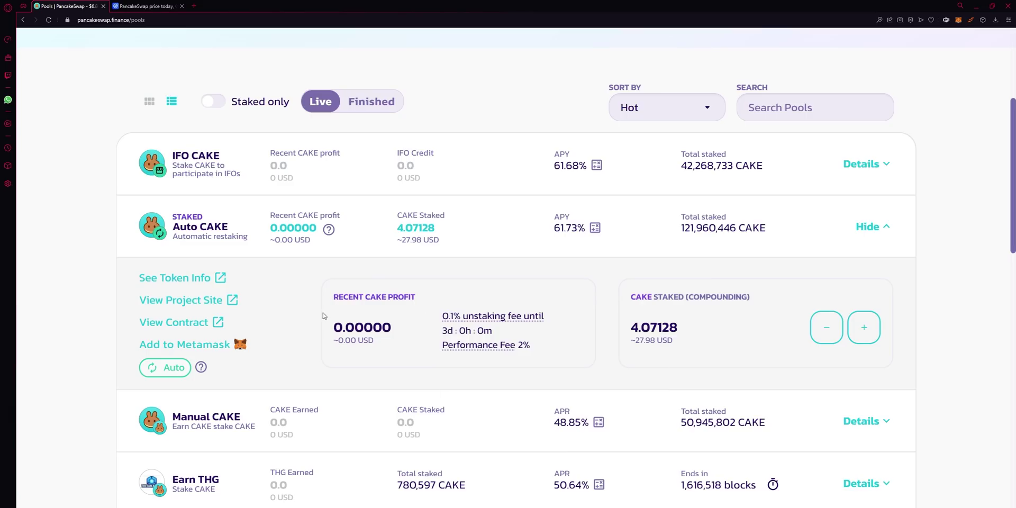
click(599, 231)
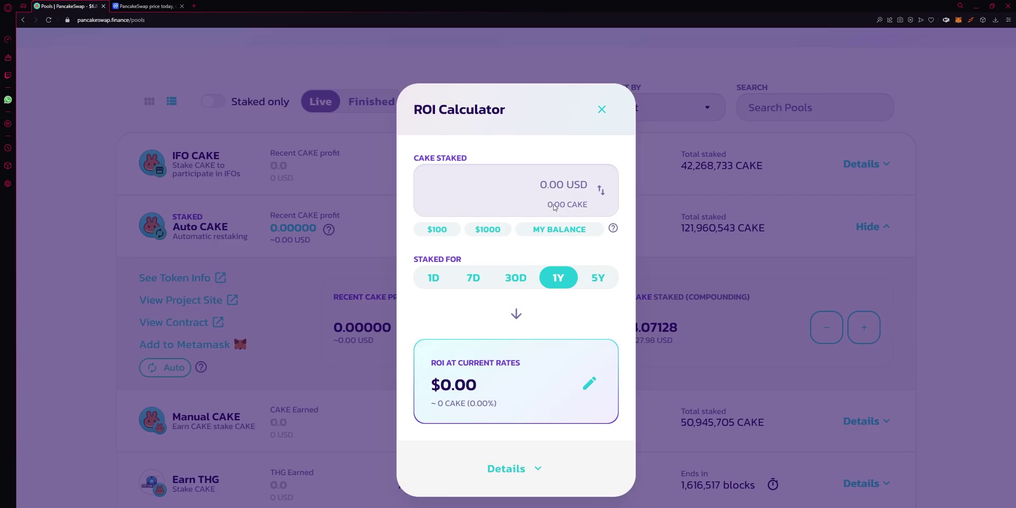
click(564, 185)
text(27)
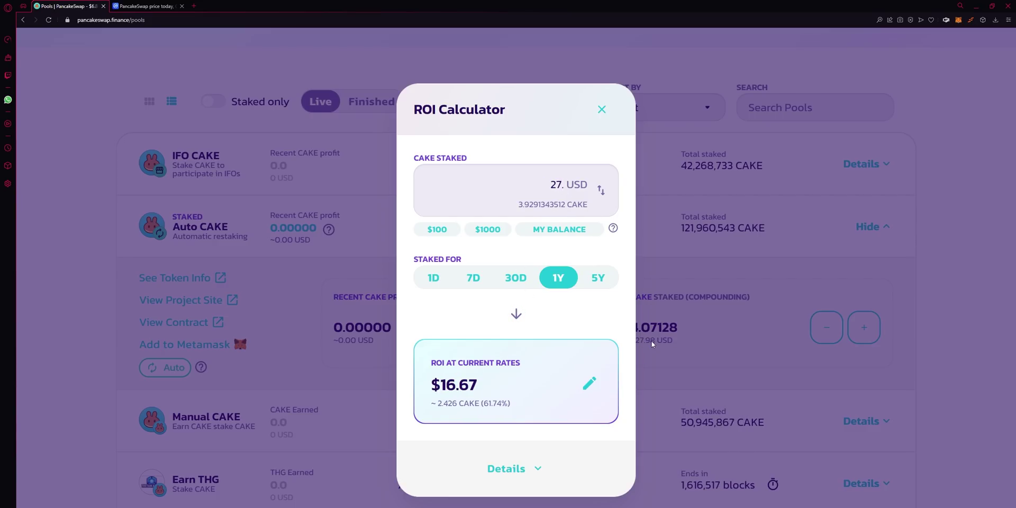
text(.98)
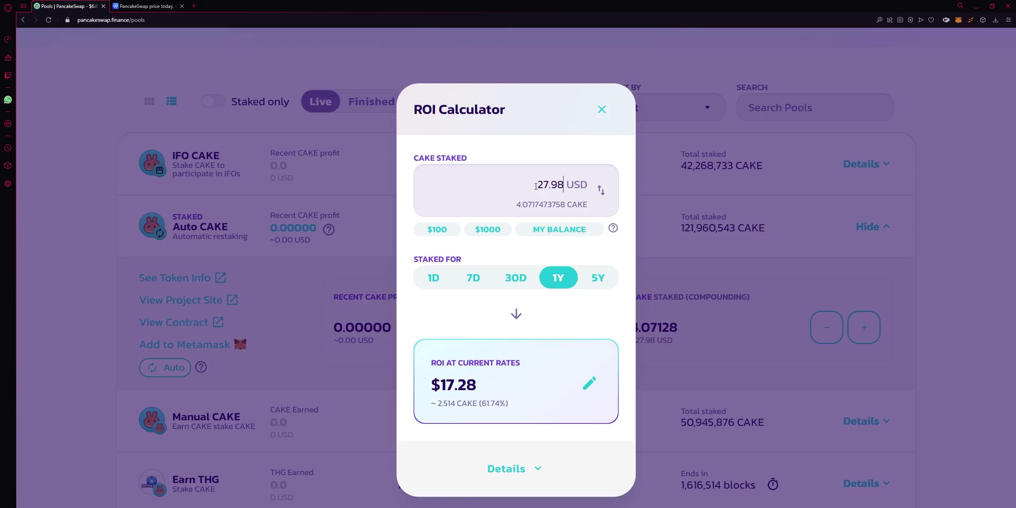
Examine the one-year ROI in USD and CAKE for the entered stake and close the ROI Calculator
drag(536, 185, 564, 186)
drag(477, 390, 515, 412)
click(476, 390)
click(505, 382)
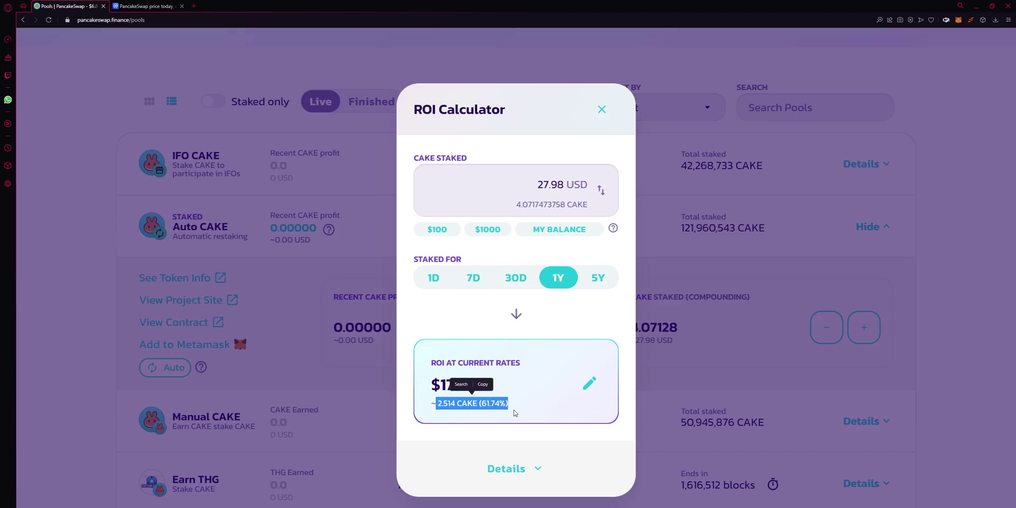
click(601, 110)
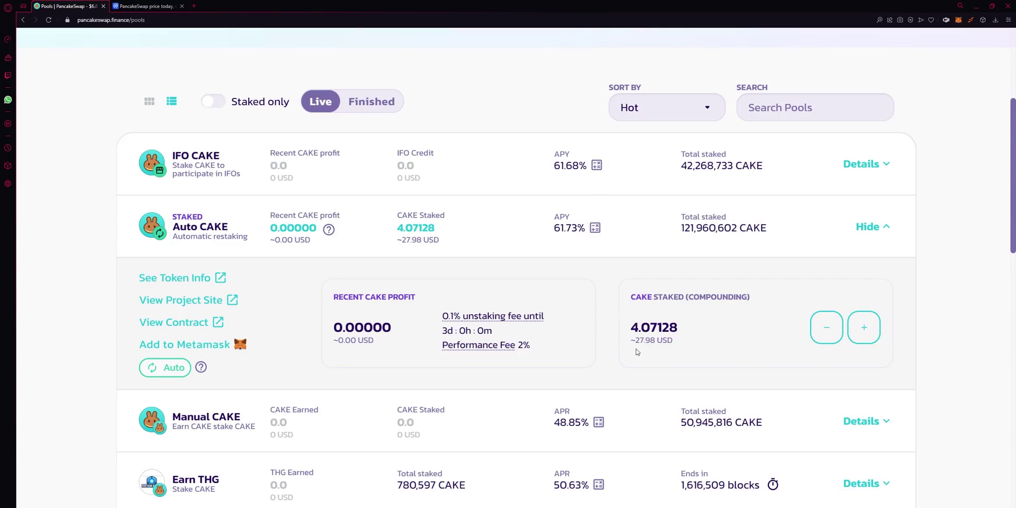
Browse the APRs and end times of the other CAKE staking pools and return to the Auto CAKE pool
scroll(251, 394, down, 10)
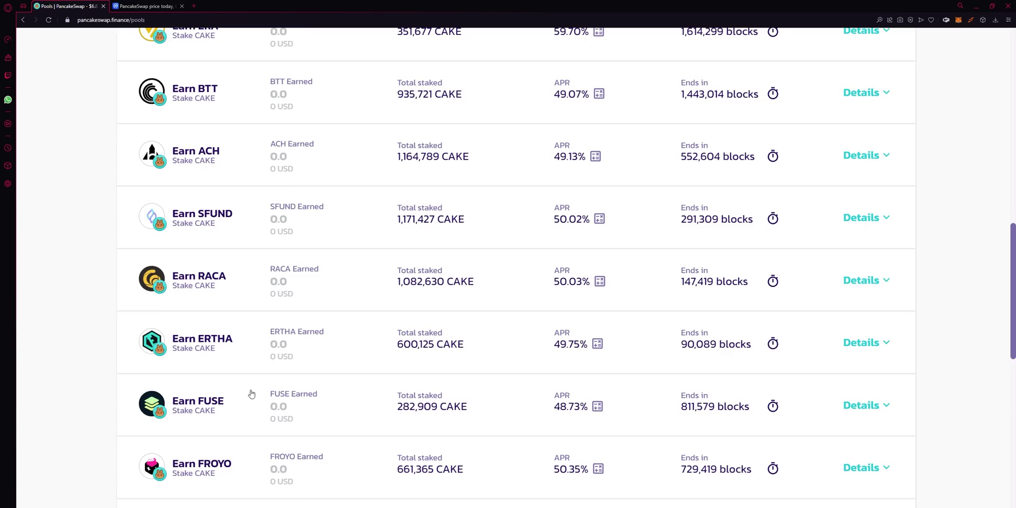
scroll(262, 385, down, 12)
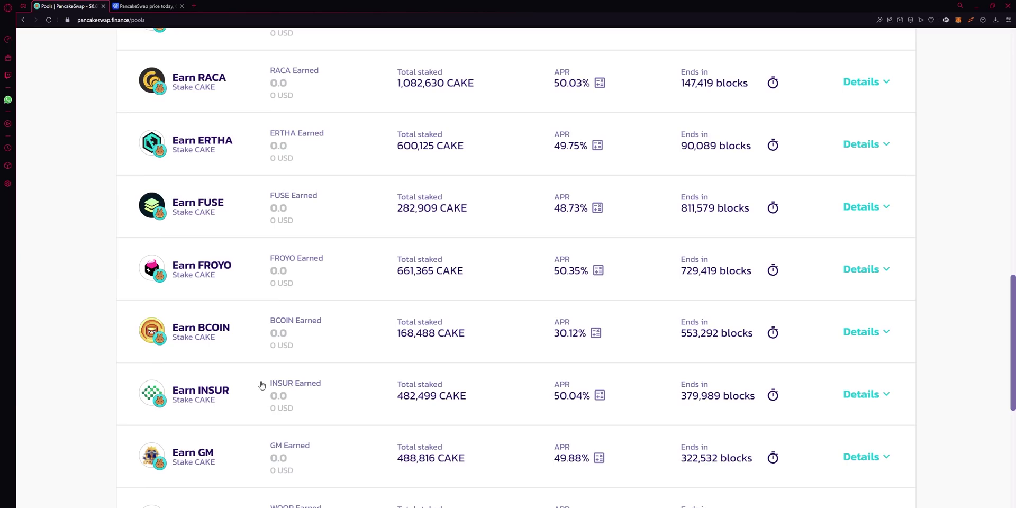
scroll(259, 392, down, 2)
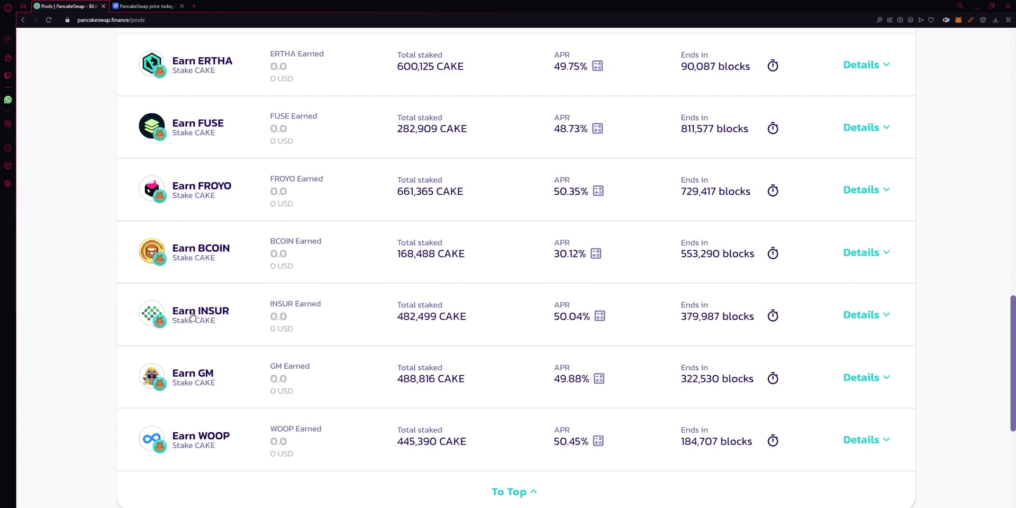
scroll(194, 320, up, 20)
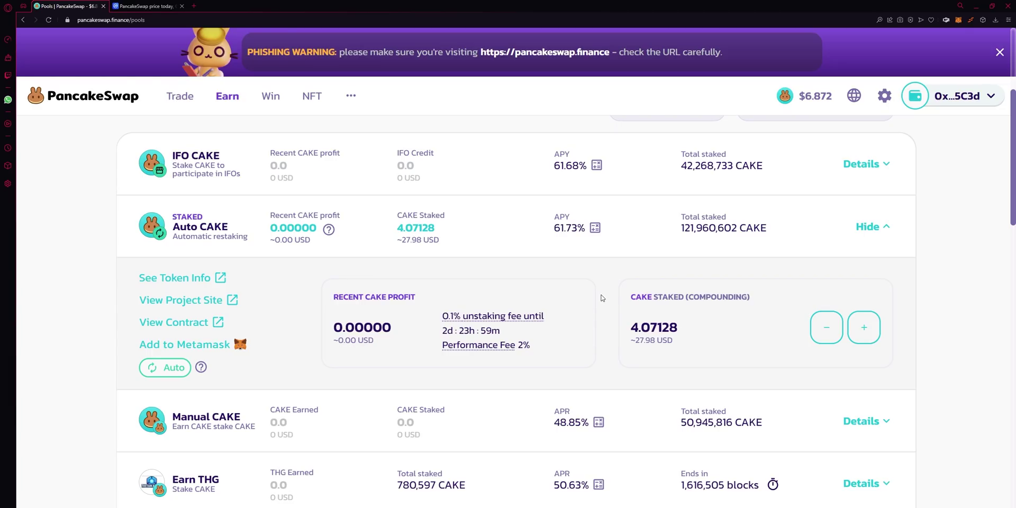
Examine the compounding CAKE stake and its USD value in the Auto CAKE pool details
mouse_move(630, 327)
mouse_down()
mouse_move(681, 336)
mouse_move(626, 319)
mouse_up()
click(625, 319)
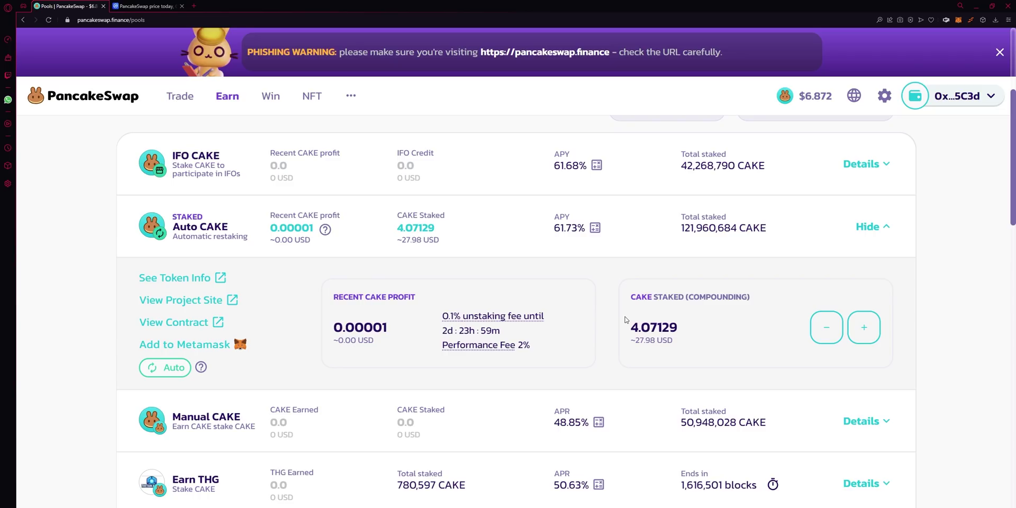
drag(621, 329, 686, 344)
click(690, 341)
click(623, 321)
click(685, 345)
Open the Auto CAKE ROI Calculator, compare the staked CAKE with the one-year CAKE return, and close it
click(595, 227)
drag(511, 206, 589, 209)
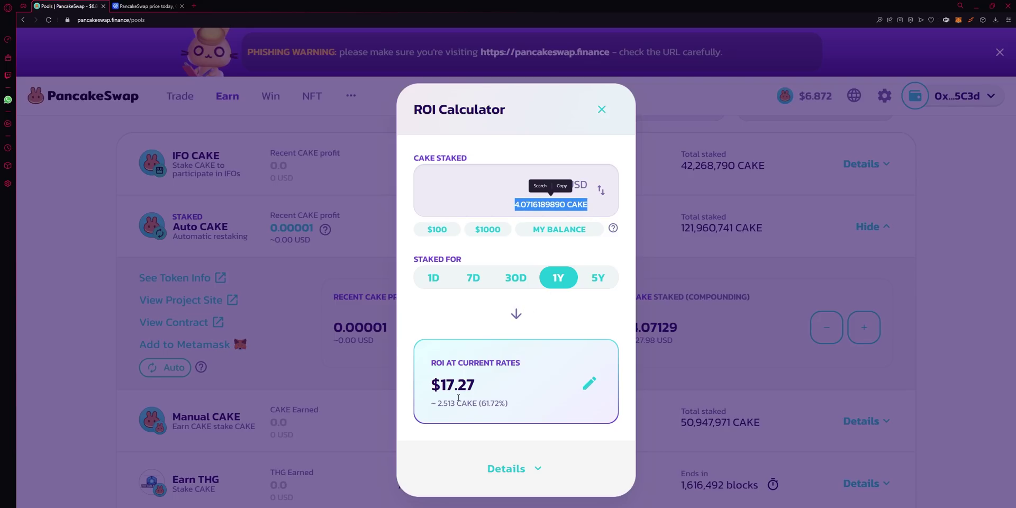
drag(439, 405, 471, 405)
click(439, 404)
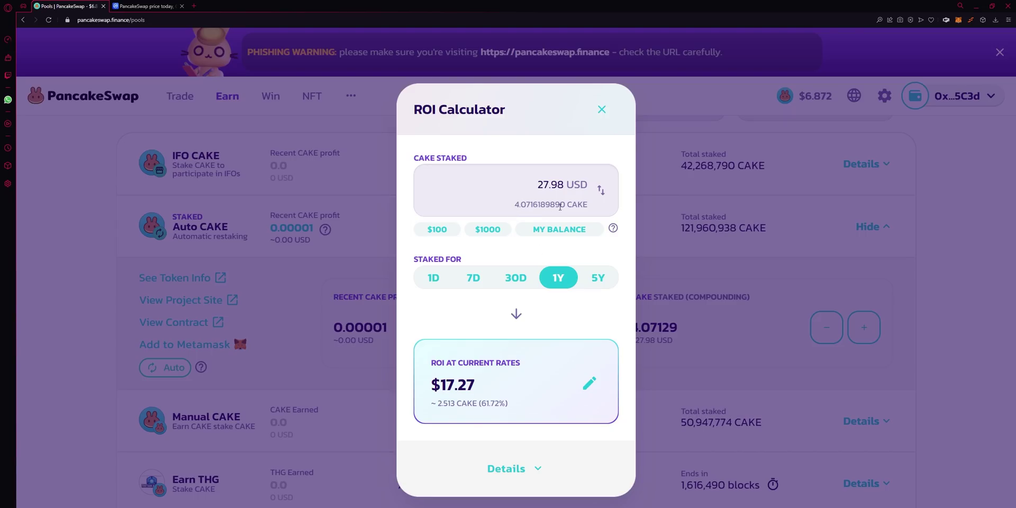
drag(514, 206, 595, 214)
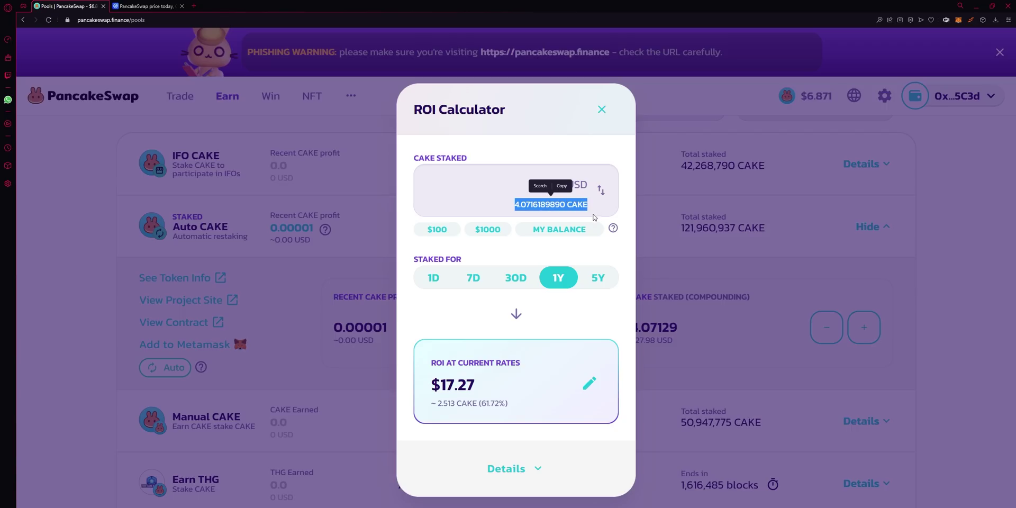
click(601, 111)
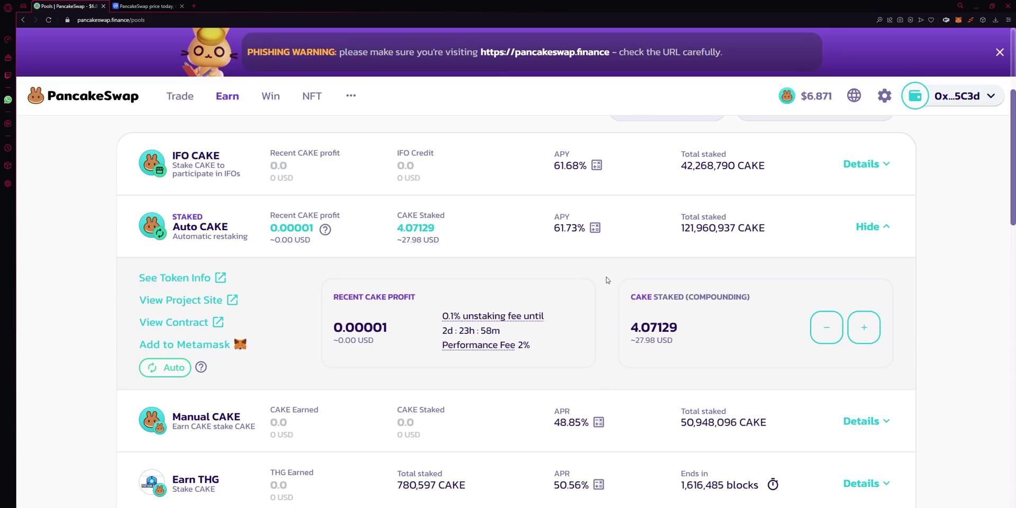
Examine the recent CAKE profit alongside the compounding staked amount in the Auto CAKE pool
scroll(582, 265, up, 5)
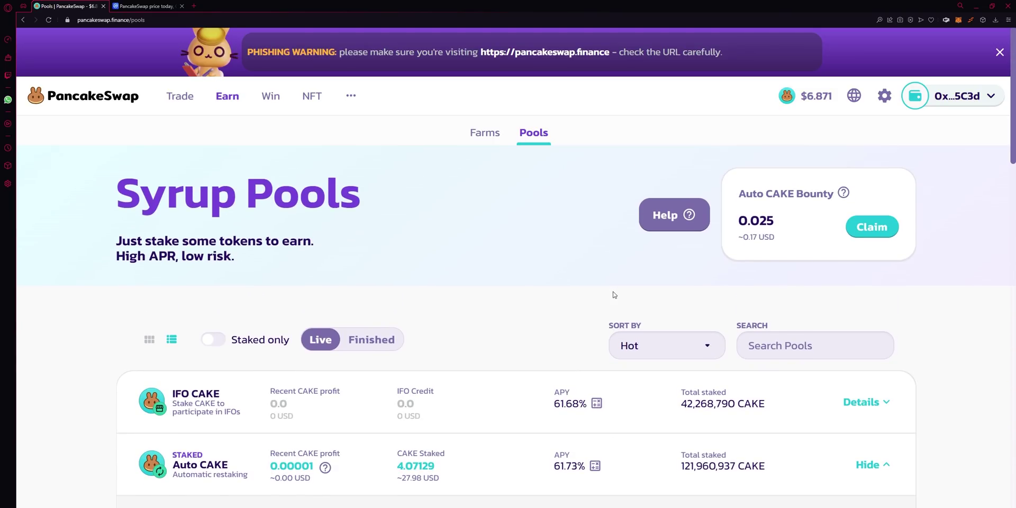
scroll(616, 297, down, 3)
scroll(627, 309, down, 2)
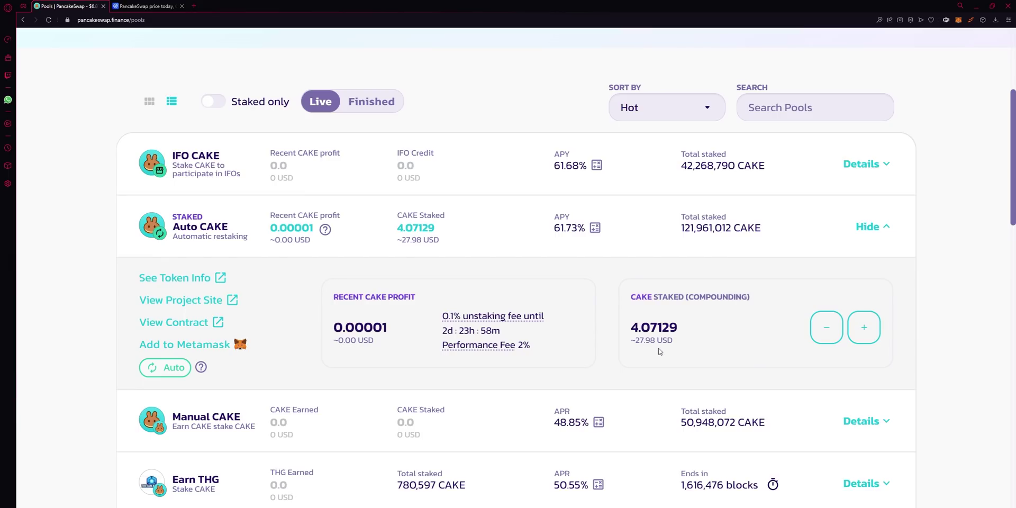
drag(338, 298, 418, 299)
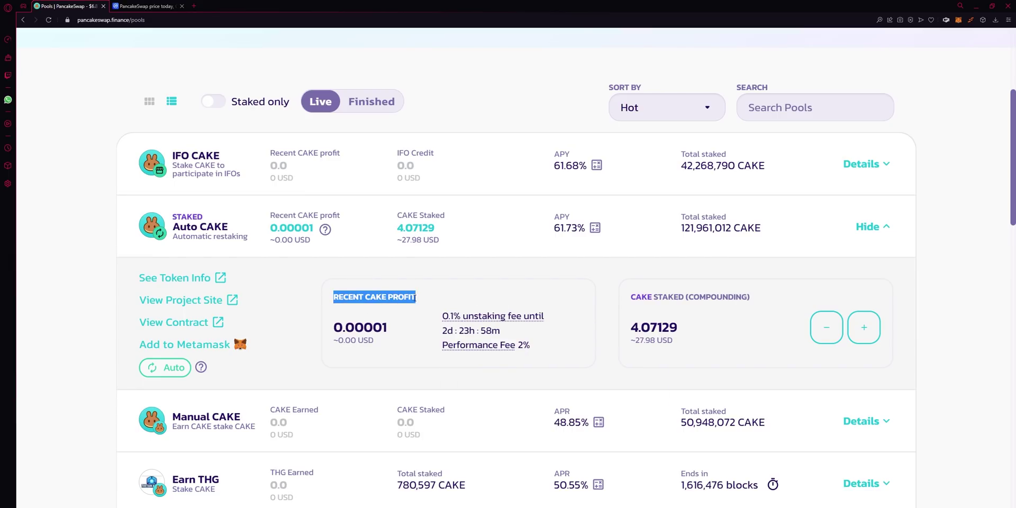
mouse_move(334, 330)
mouse_down()
mouse_move(390, 332)
mouse_move(343, 332)
mouse_up()
click(343, 332)
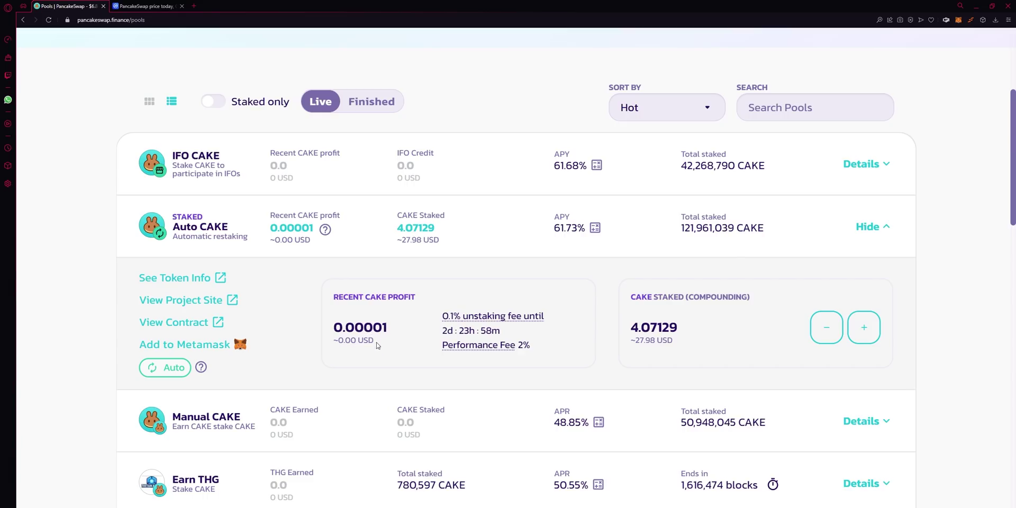
drag(389, 339, 379, 301)
click(347, 352)
drag(630, 323, 682, 342)
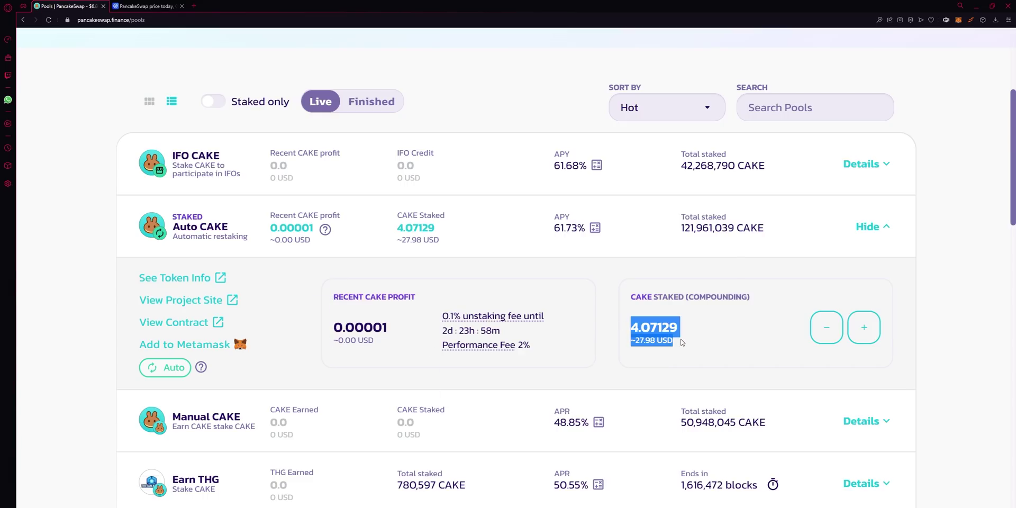
click(682, 343)
drag(375, 341, 329, 329)
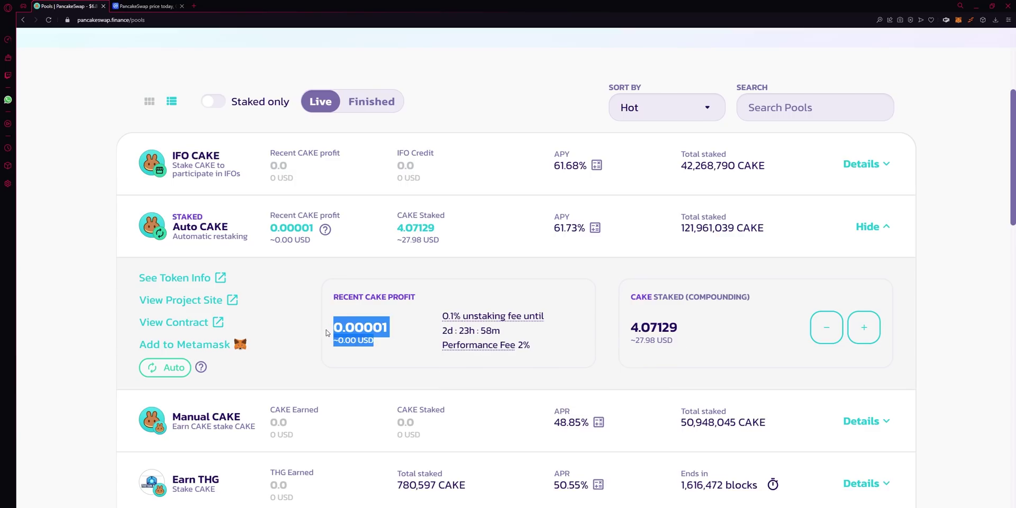
click(725, 339)
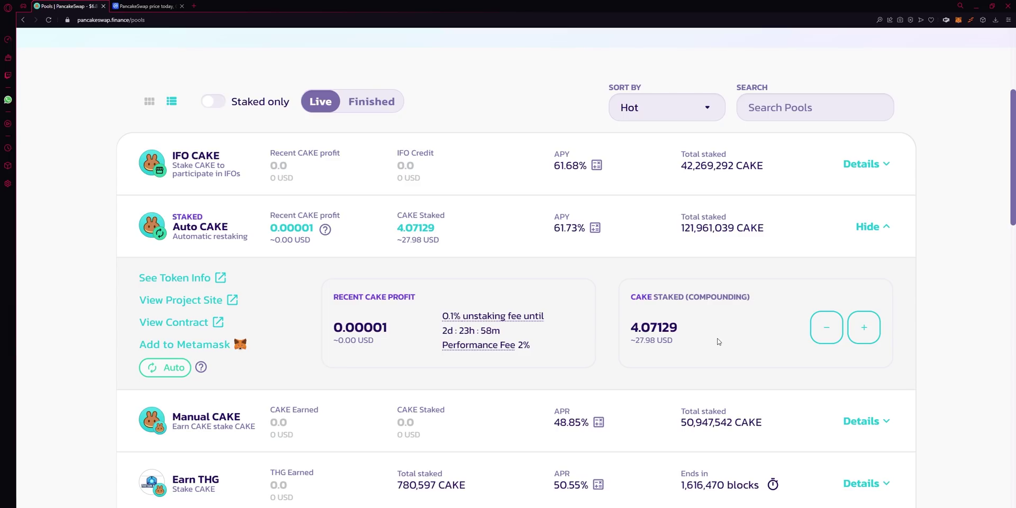
Unstake the maximum CAKE amount from the Auto CAKE pool and confirm the transaction in MetaMask
click(823, 338)
drag(478, 307, 662, 311)
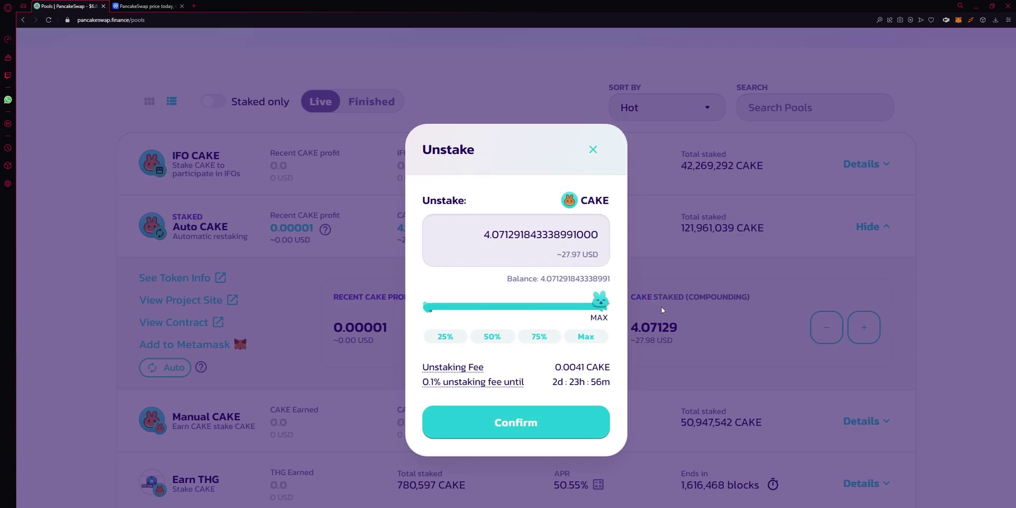
click(558, 427)
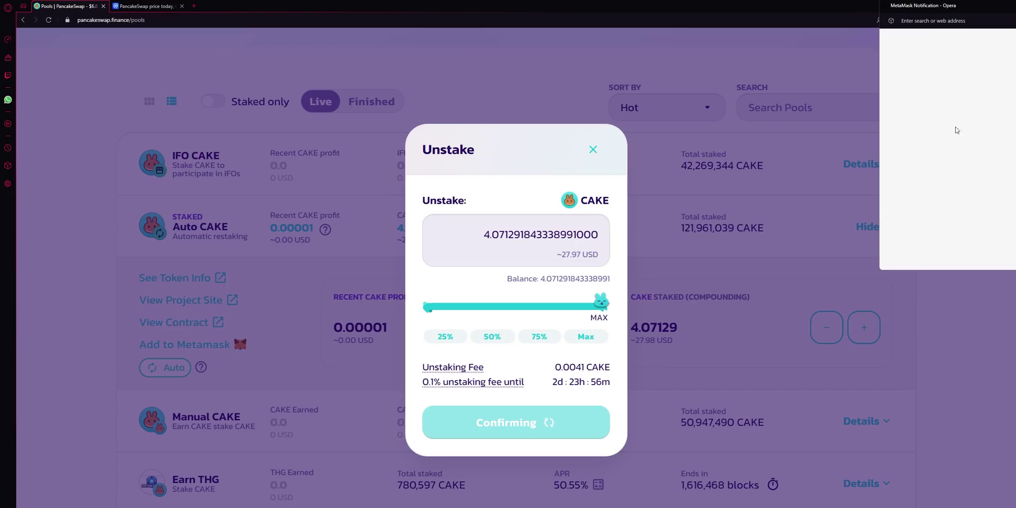
drag(876, 45, 791, 47)
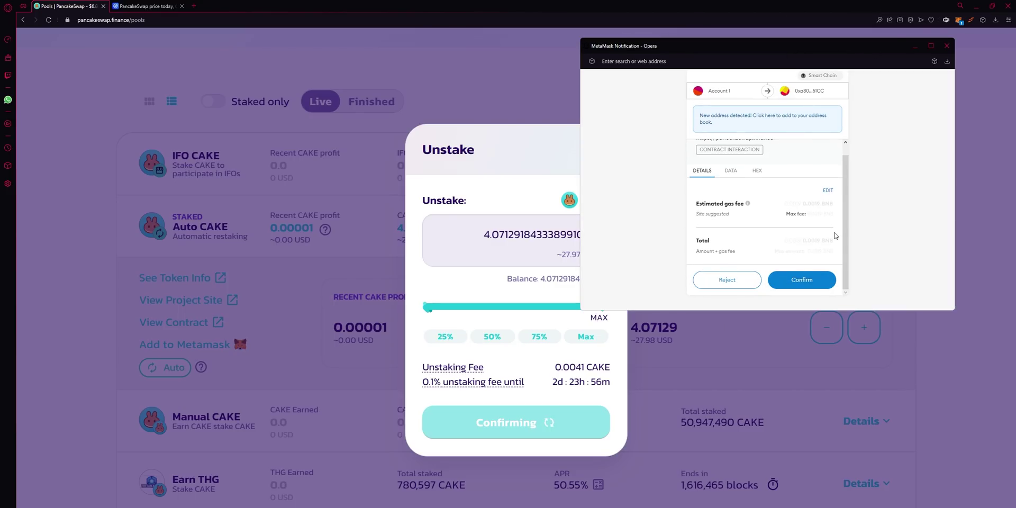
click(812, 287)
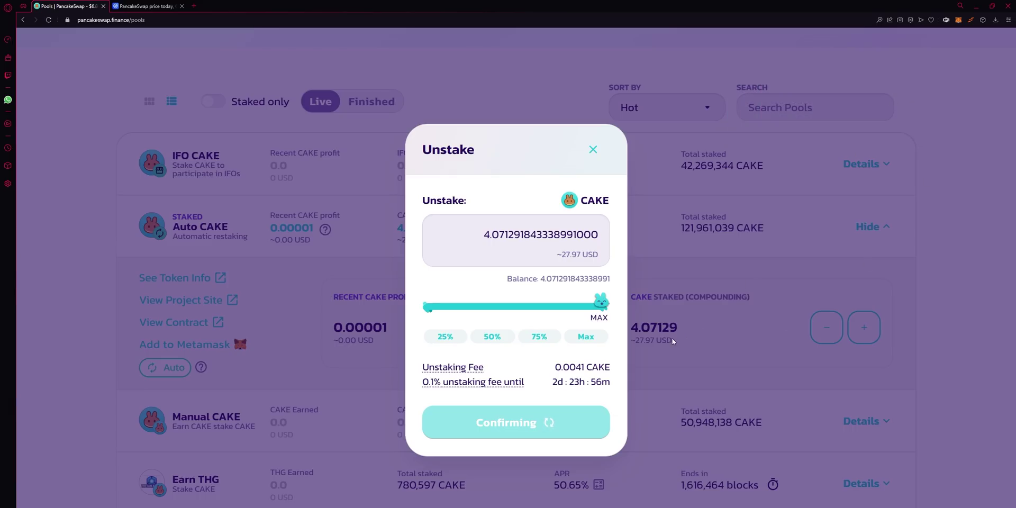
Check the CAKE balance among the MetaMask assets before and after reloading the pools page
click(958, 20)
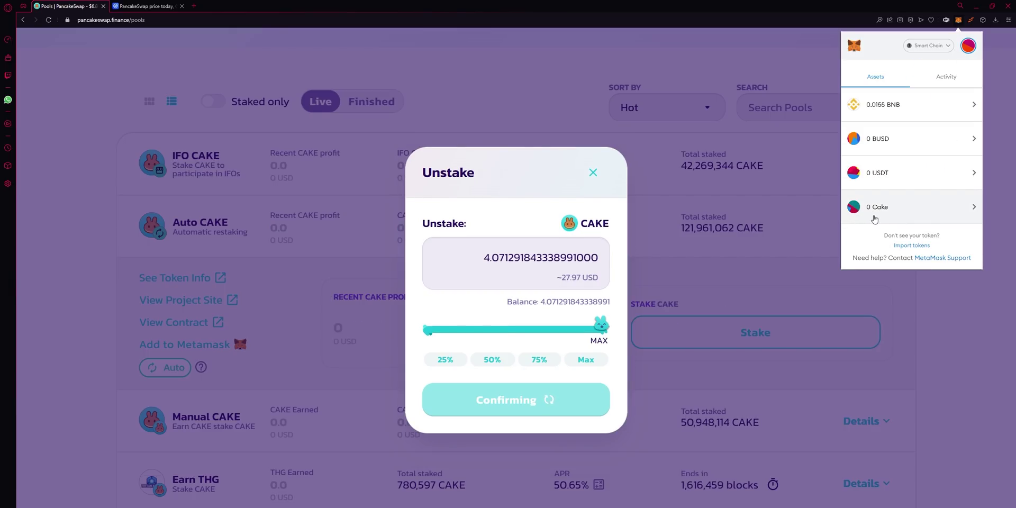
click(954, 293)
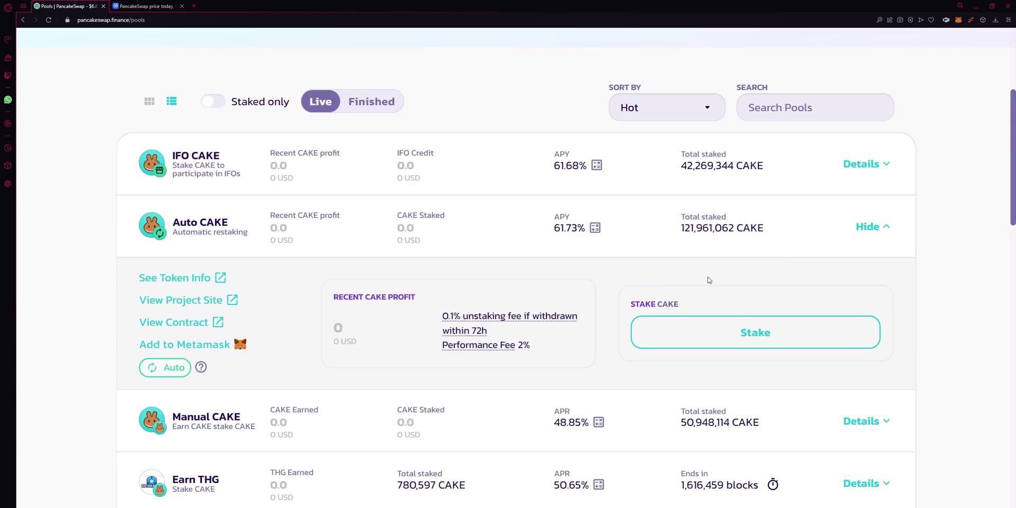
scroll(709, 280, up, 4)
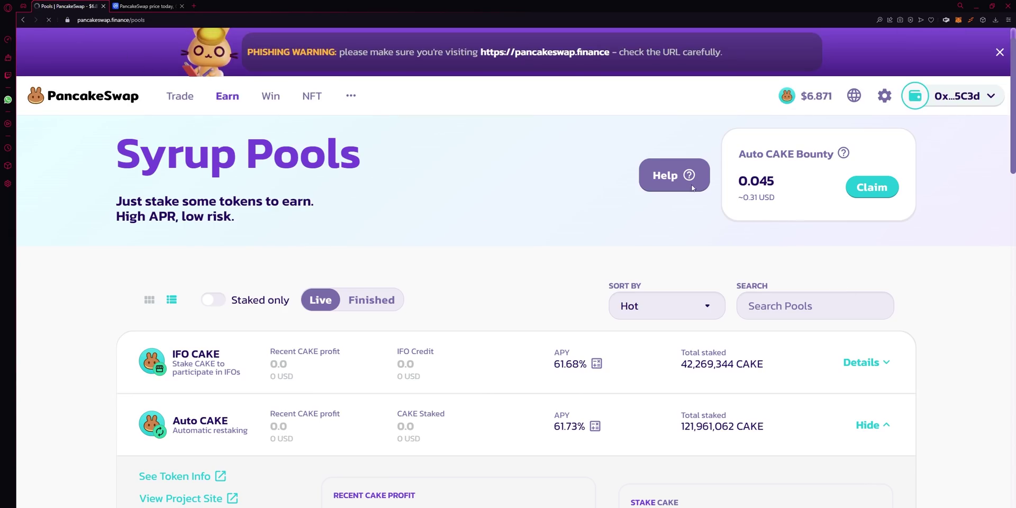
mouse_move(916, 96)
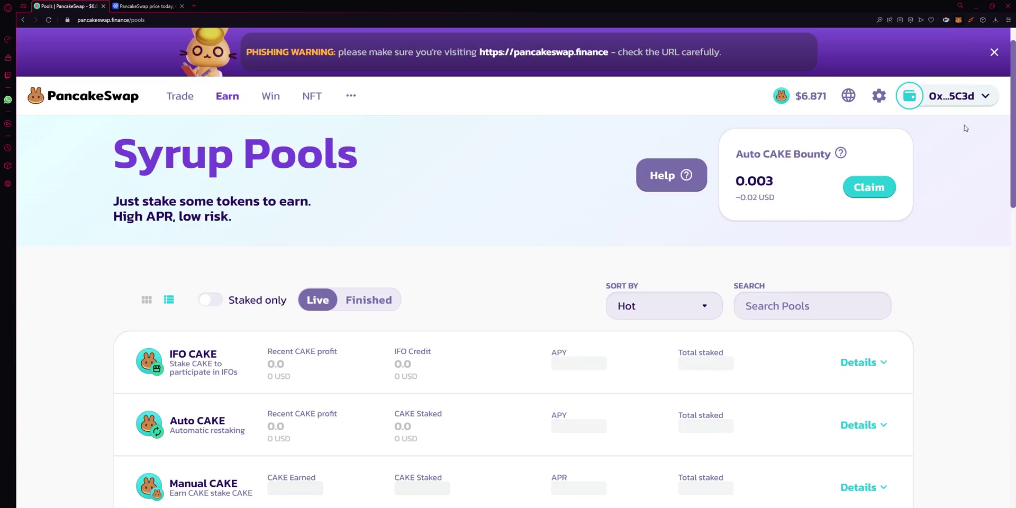
scroll(921, 175, down, 2)
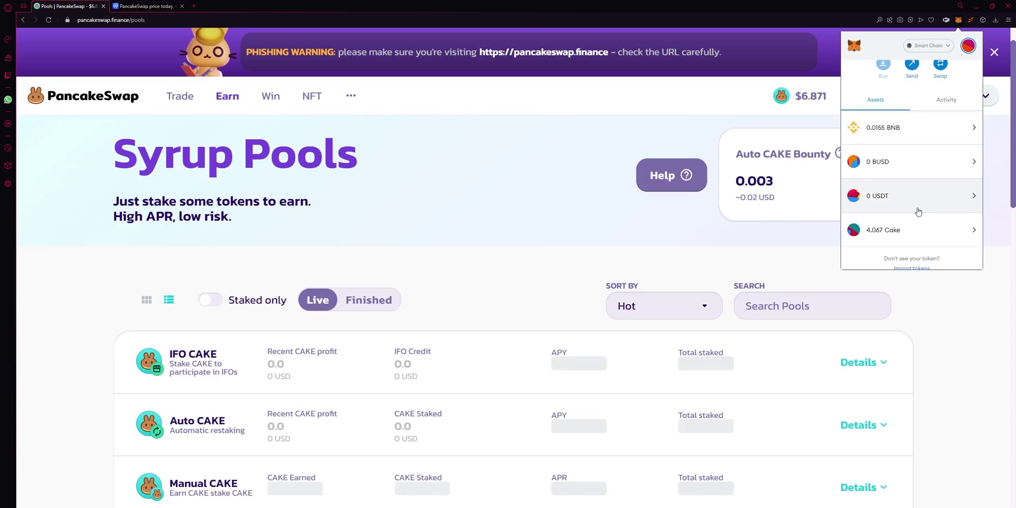
click(982, 285)
Expand the Auto CAKE pool and review its profit and staking details
scroll(900, 286, down, 4)
drag(204, 234, 209, 234)
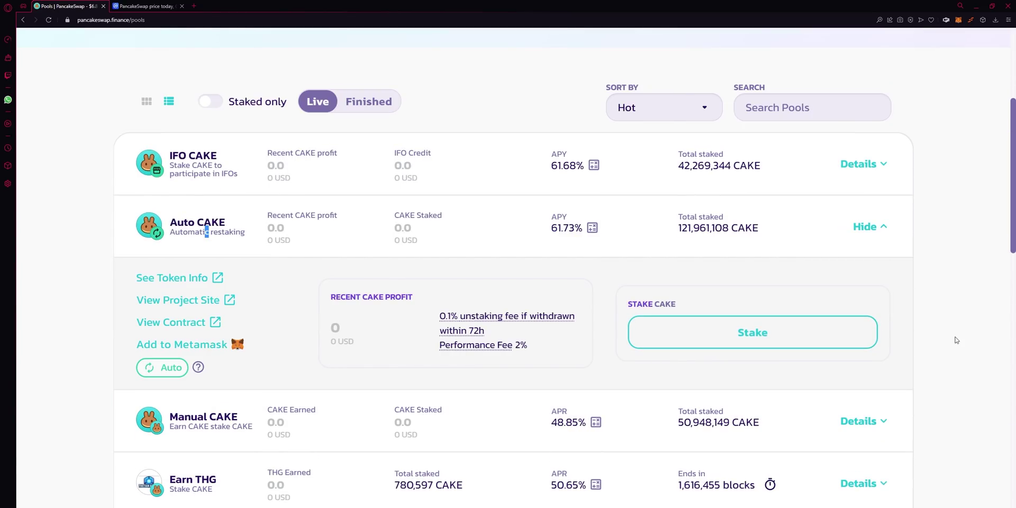
scroll(958, 339, up, 5)
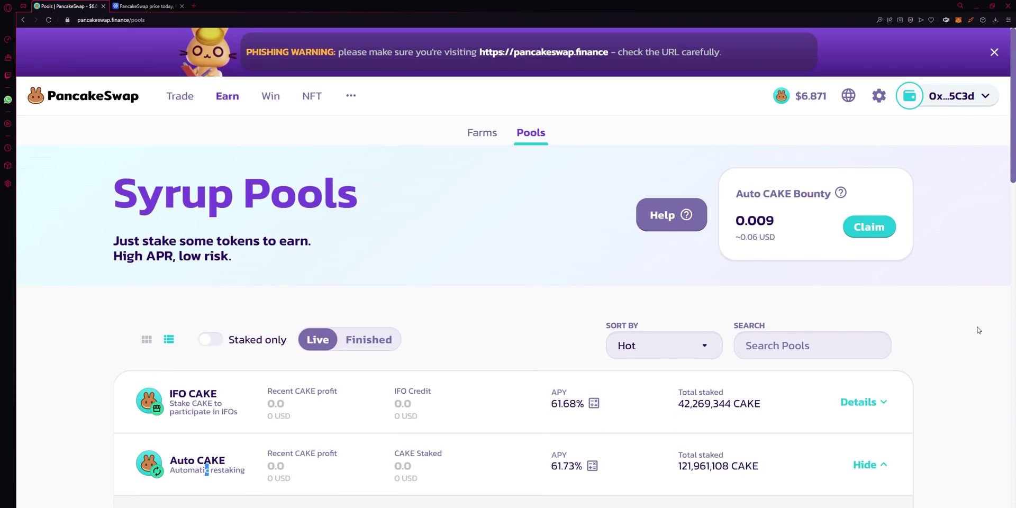
Open the PancakeSwap Lottery page and look through its contents
mouse_move(278, 101)
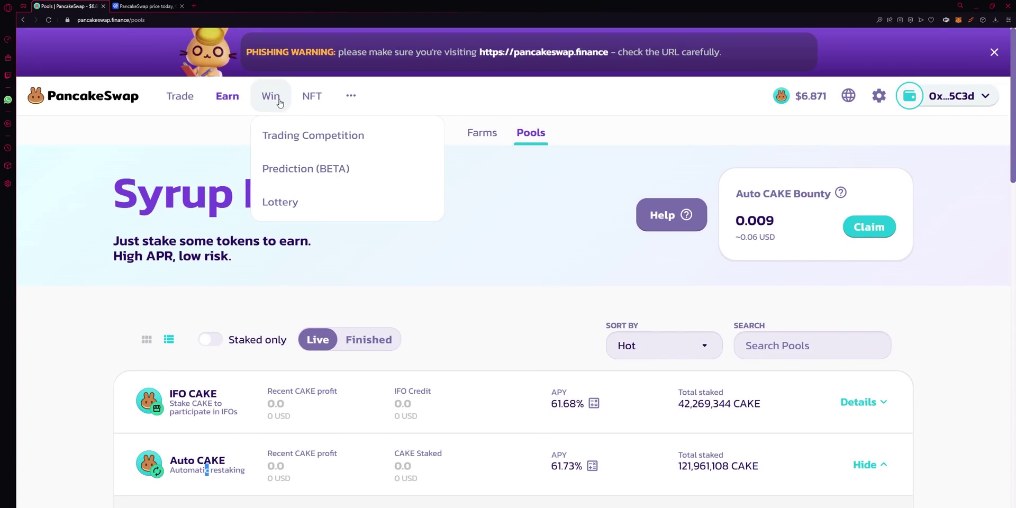
click(281, 203)
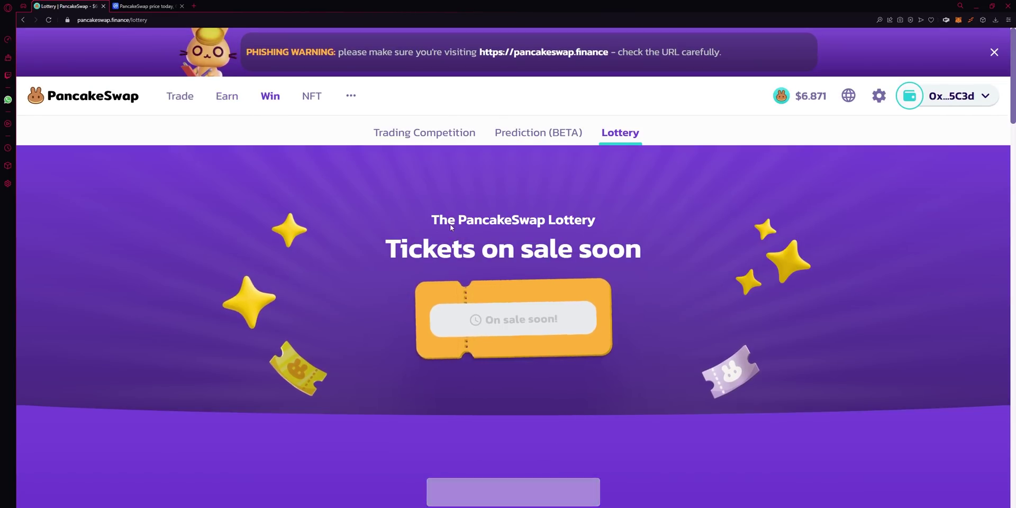
scroll(450, 224, down, 10)
scroll(436, 242, up, 10)
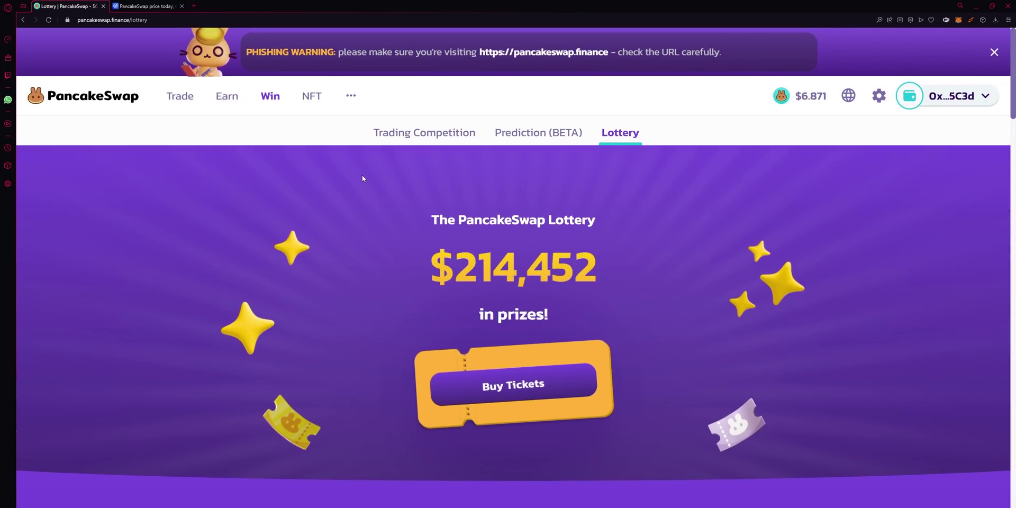
Open the NFT Collections page and browse the listed collections with their volume, items and supply
mouse_move(315, 104)
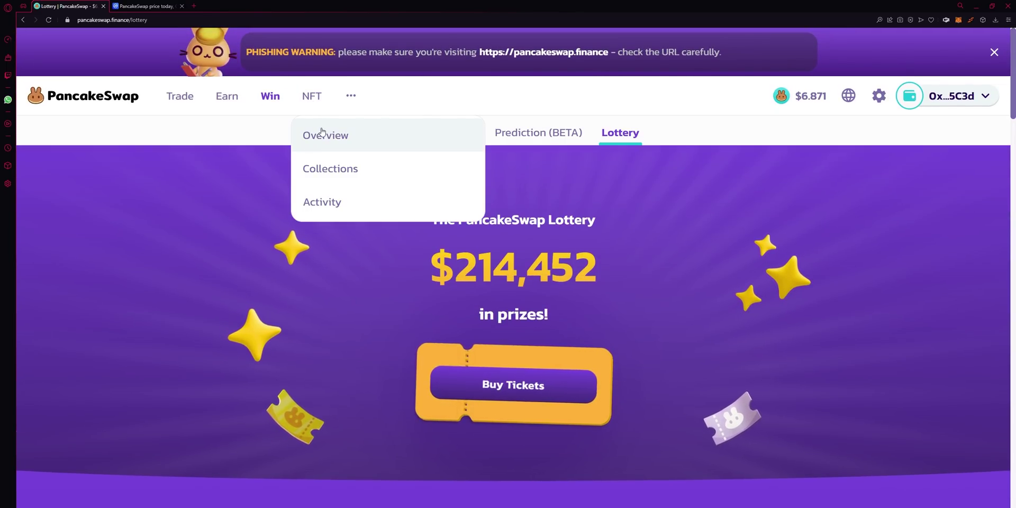
click(335, 170)
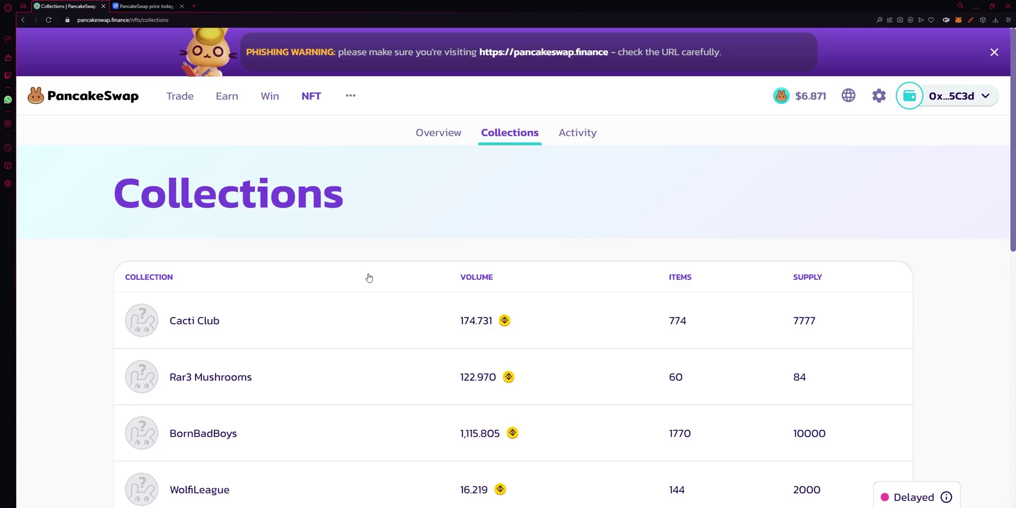
scroll(370, 263, down, 5)
scroll(372, 267, up, 6)
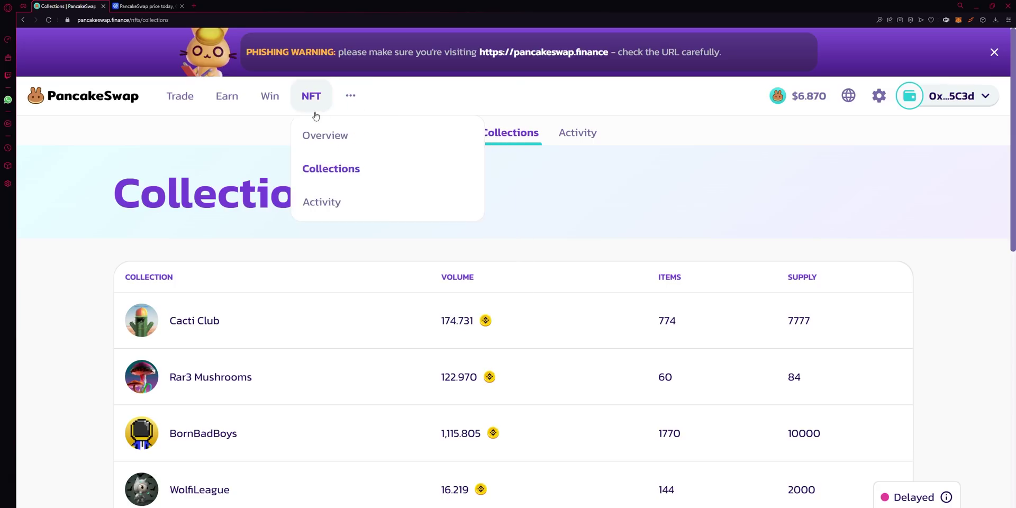
mouse_move(193, 119)
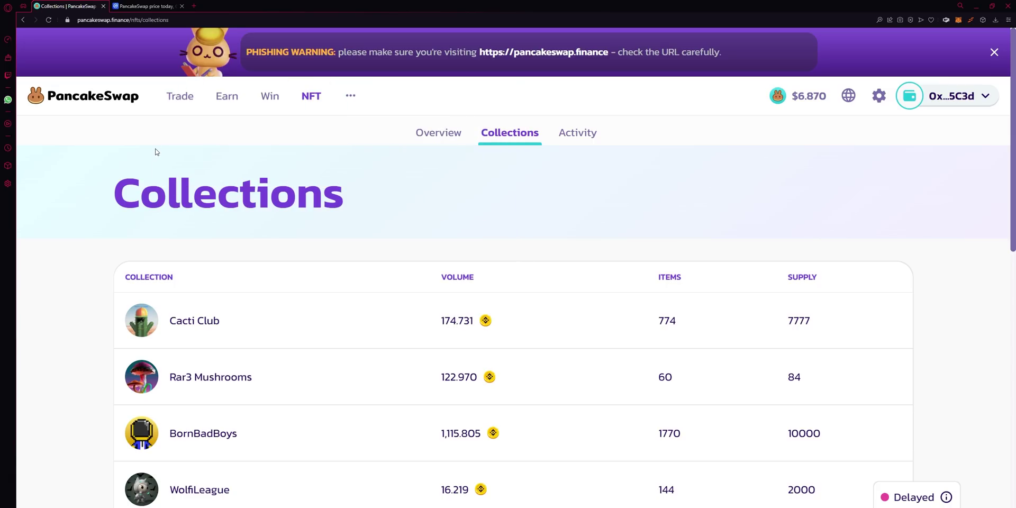
scroll(157, 151, down, 10)
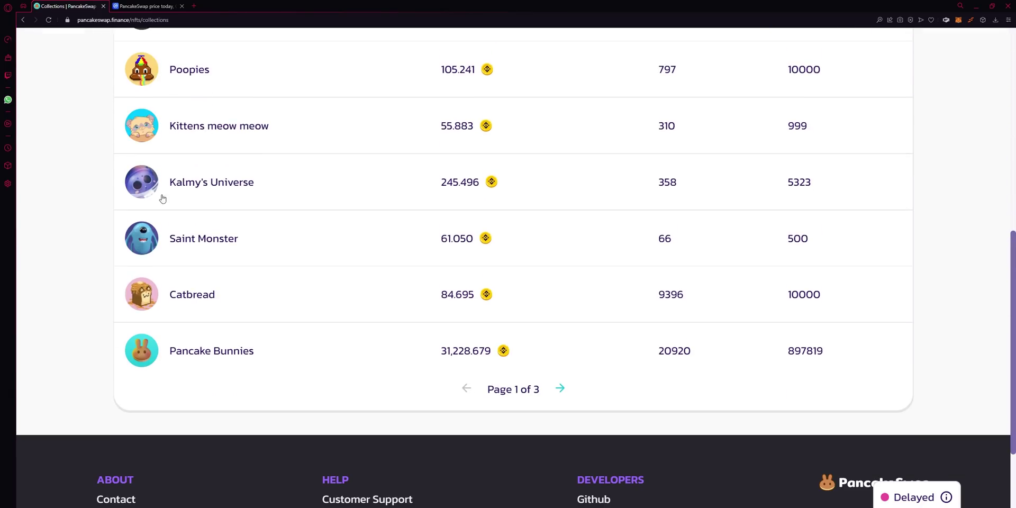
scroll(84, 222, up, 10)
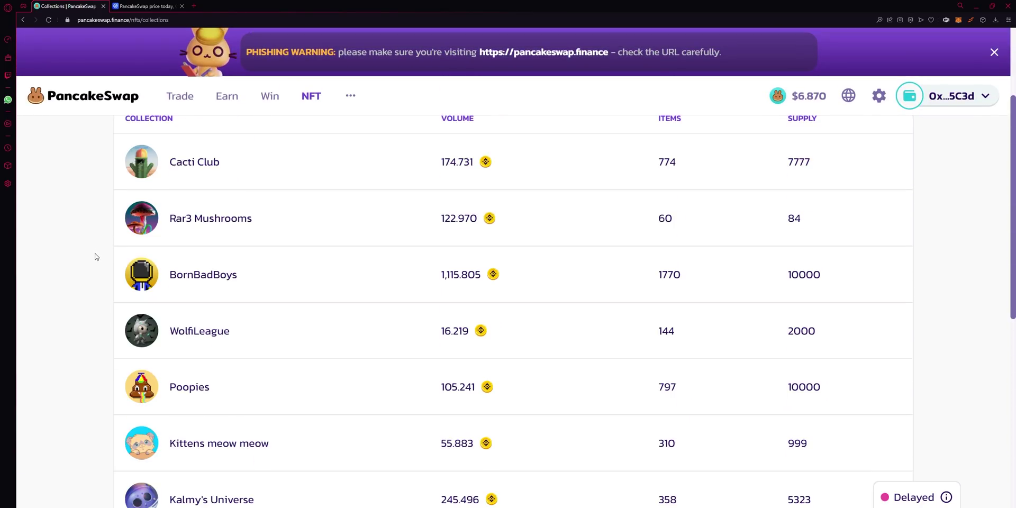